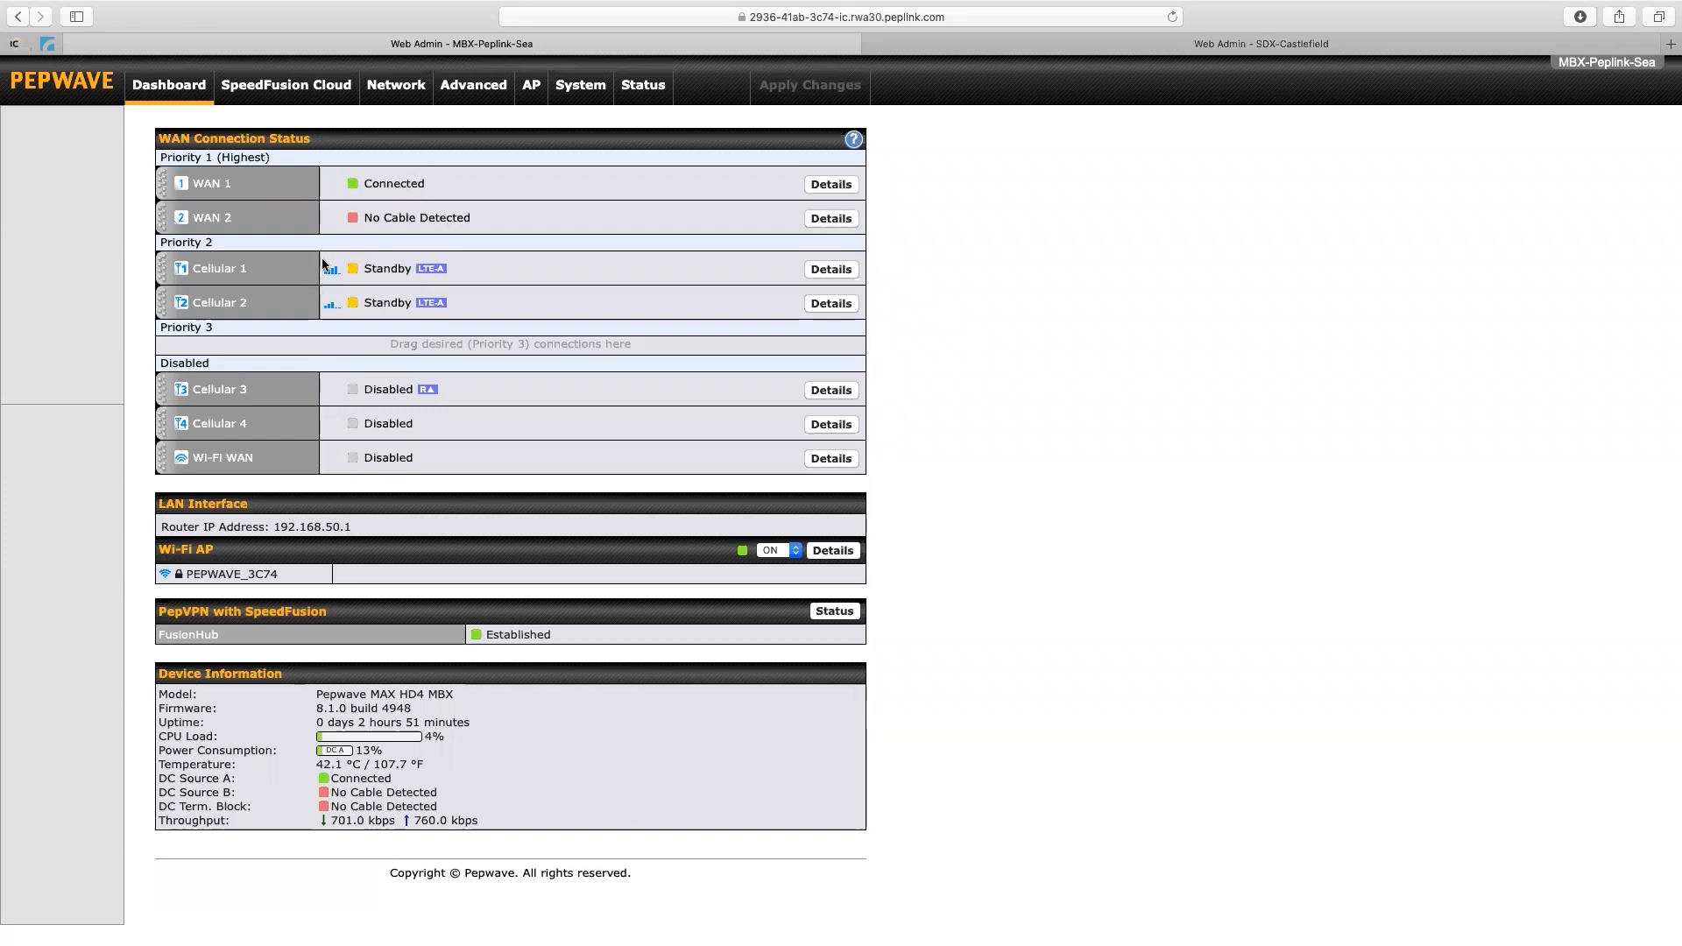
Open the Cellular 1 connection details and review its status, WAN connection settings and cellular settings
click(827, 271)
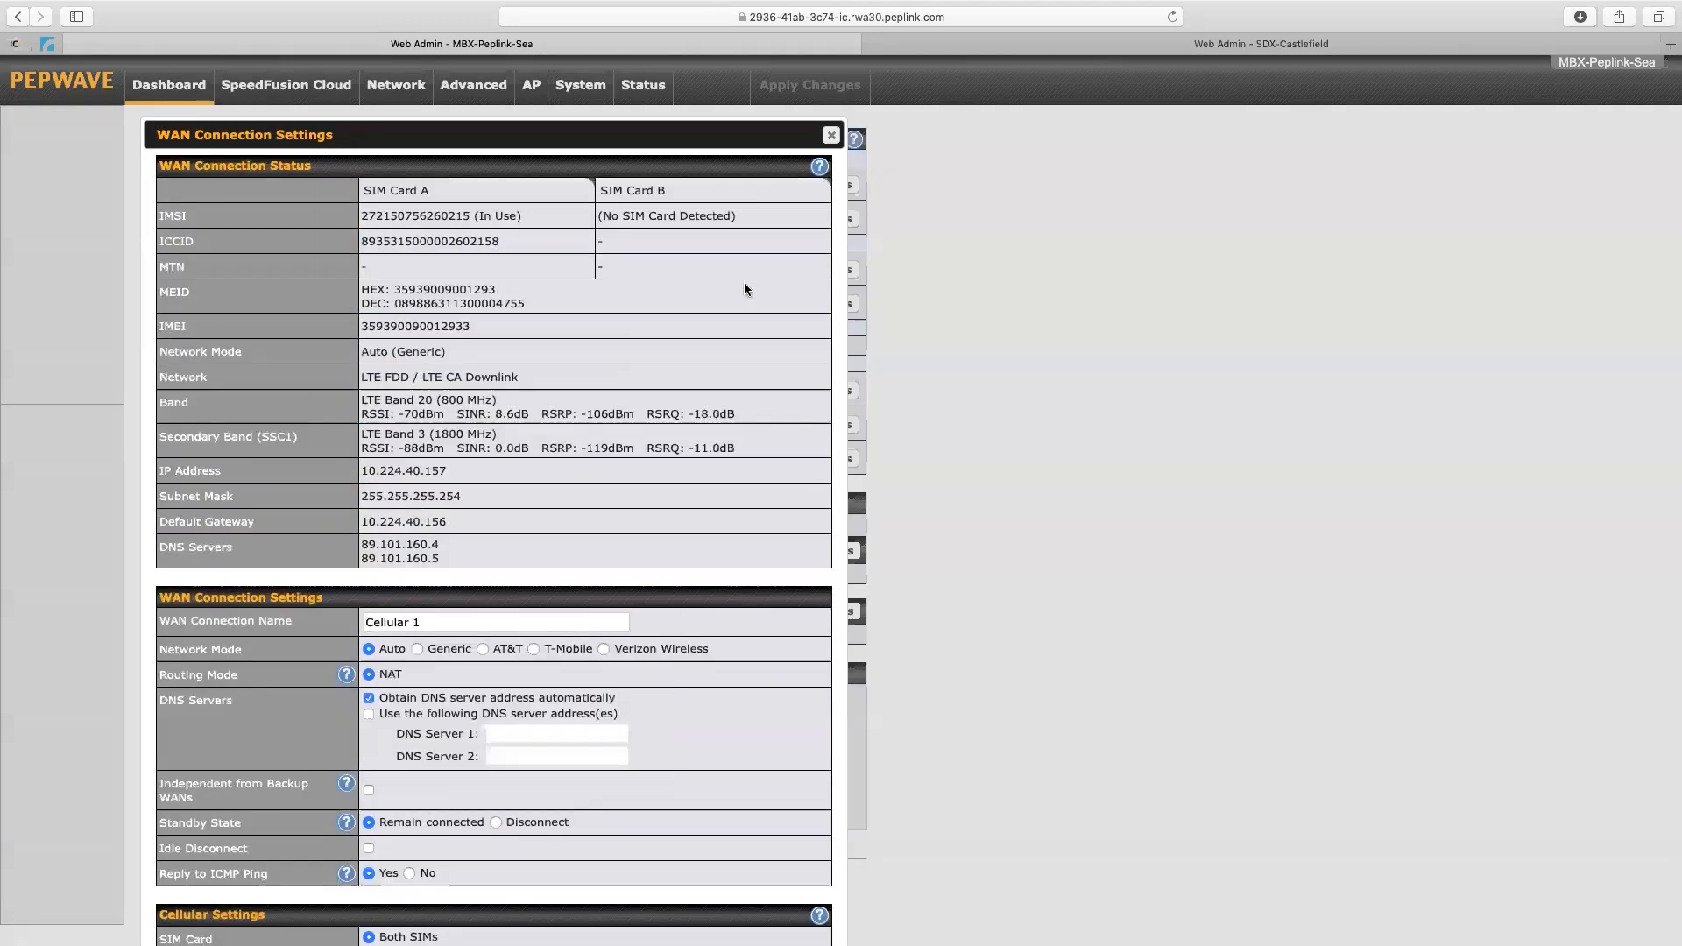
scroll(718, 298, down, 2)
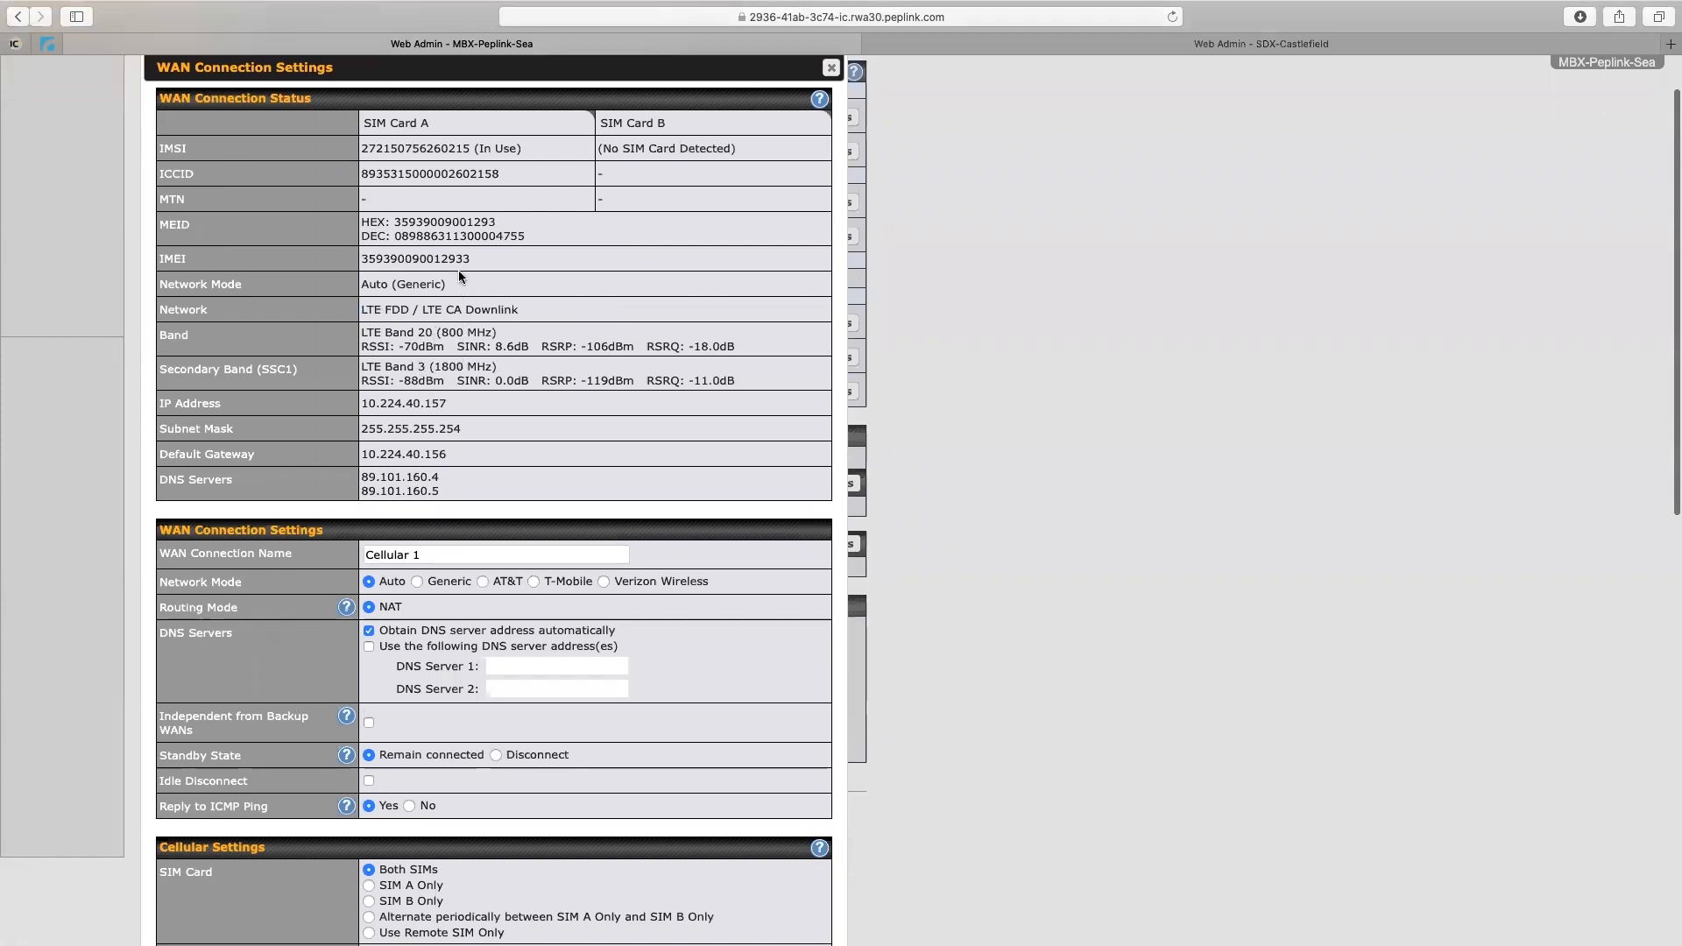
scroll(548, 312, down, 1)
scroll(549, 311, down, 2)
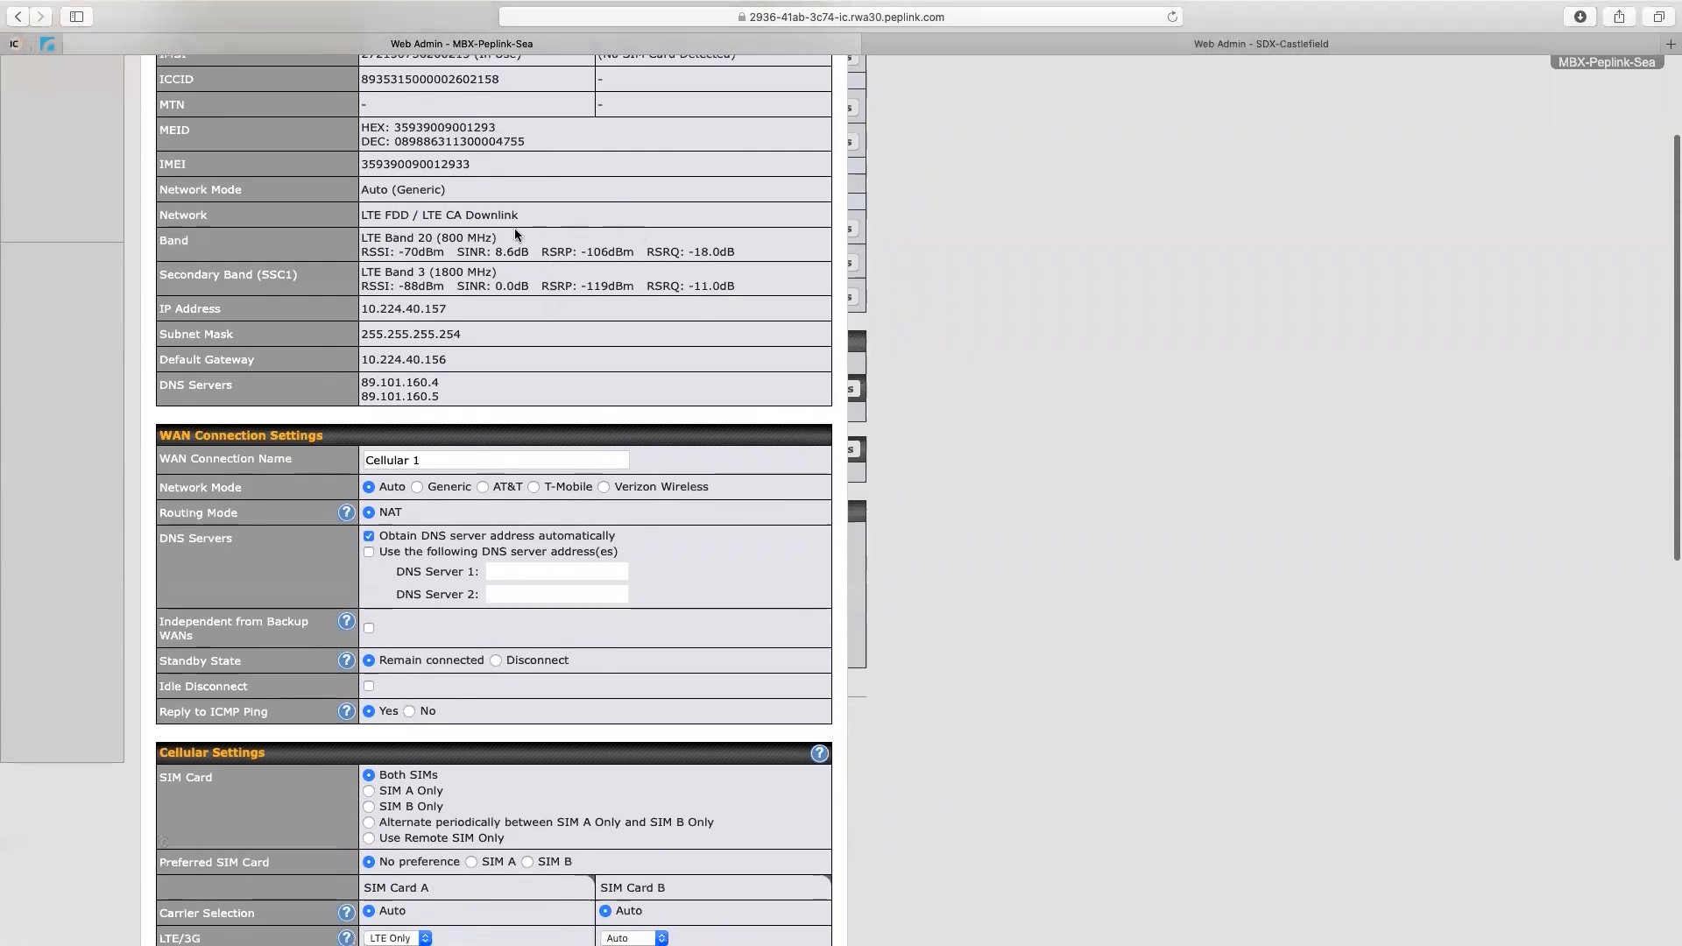
scroll(515, 235, down, 6)
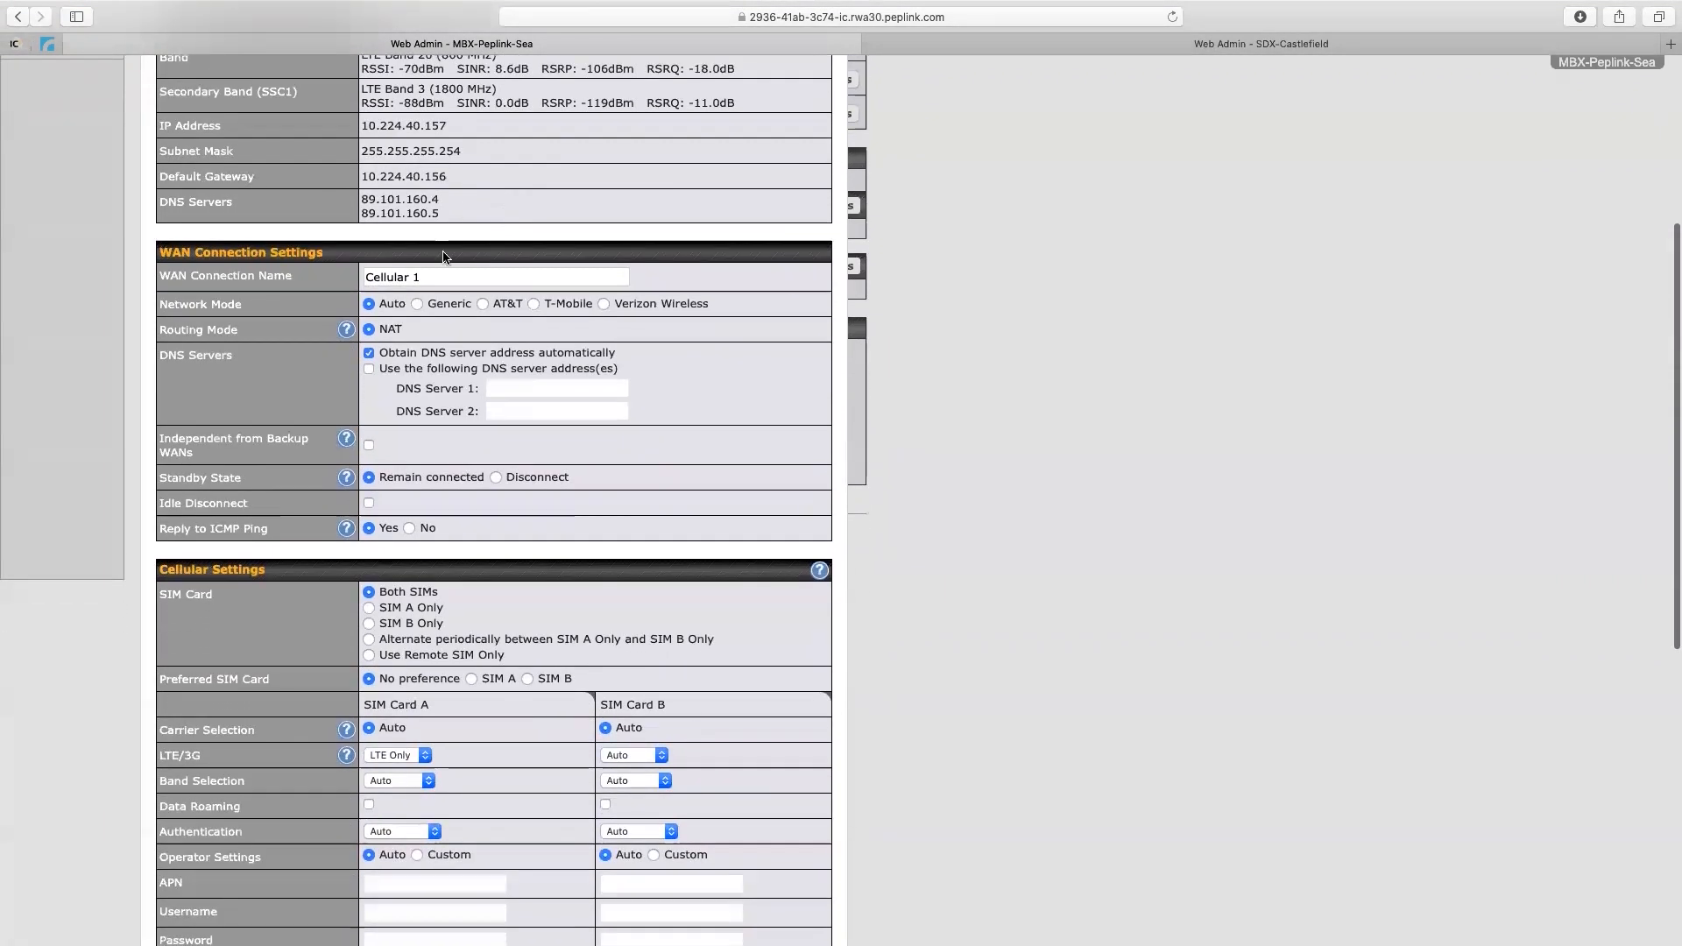
scroll(444, 256, down, 6)
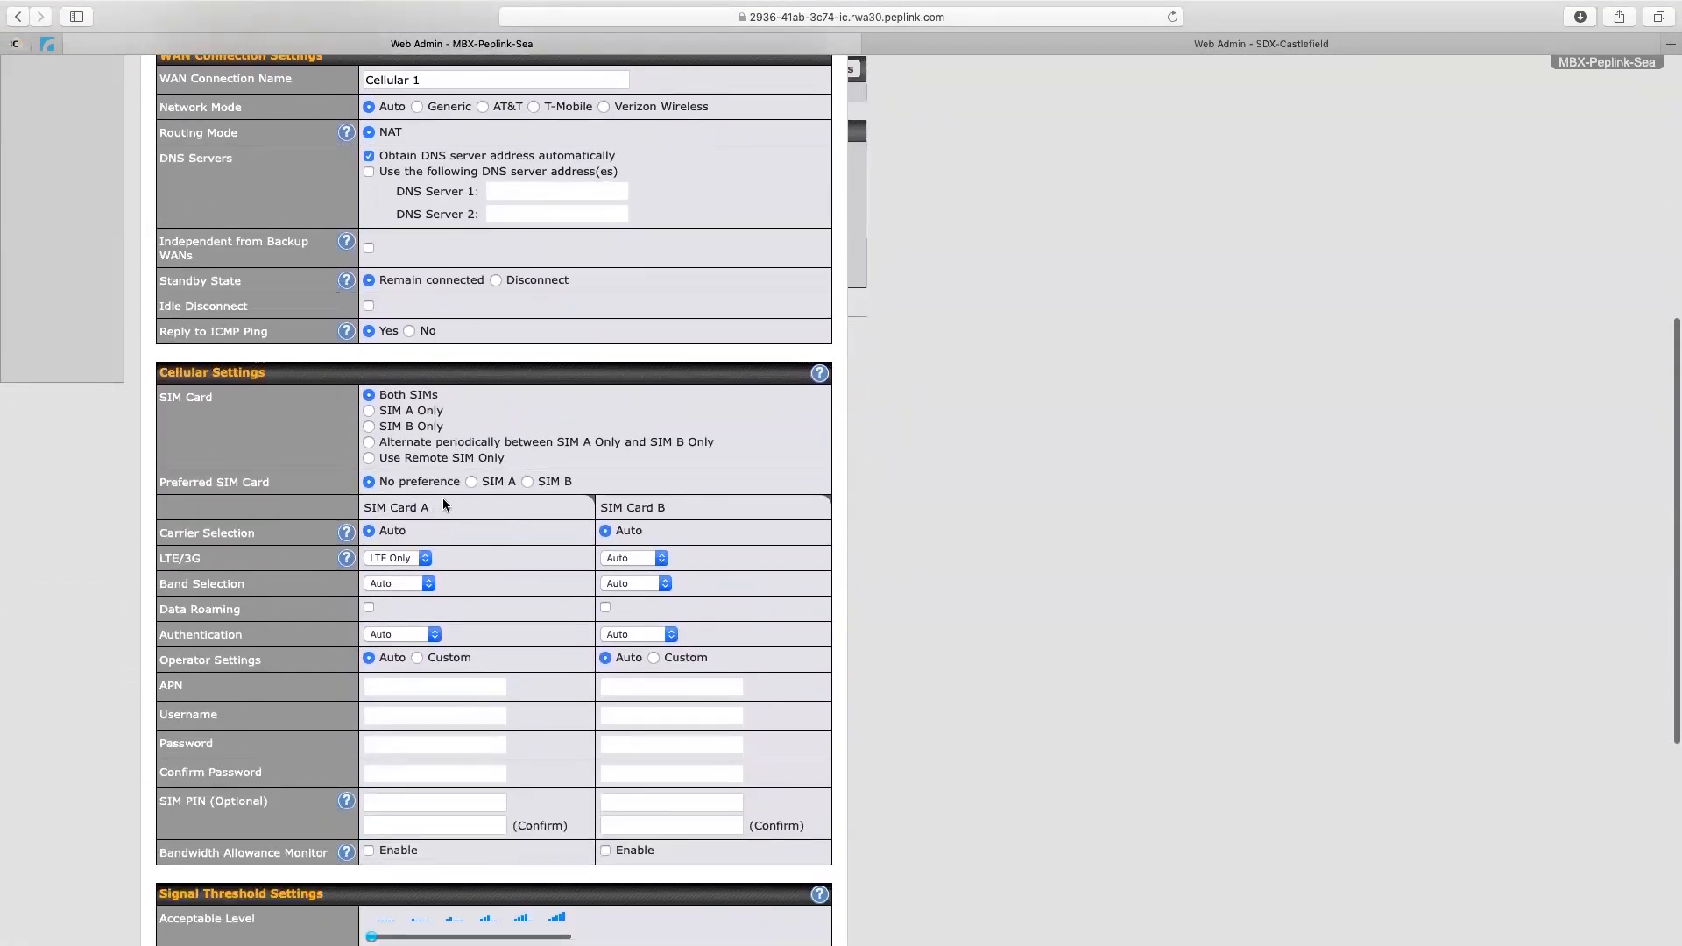
Reveal the hidden carrier options, set SIM Card A's carrier selection to Manual Select, and cancel the carrier scan
click(347, 534)
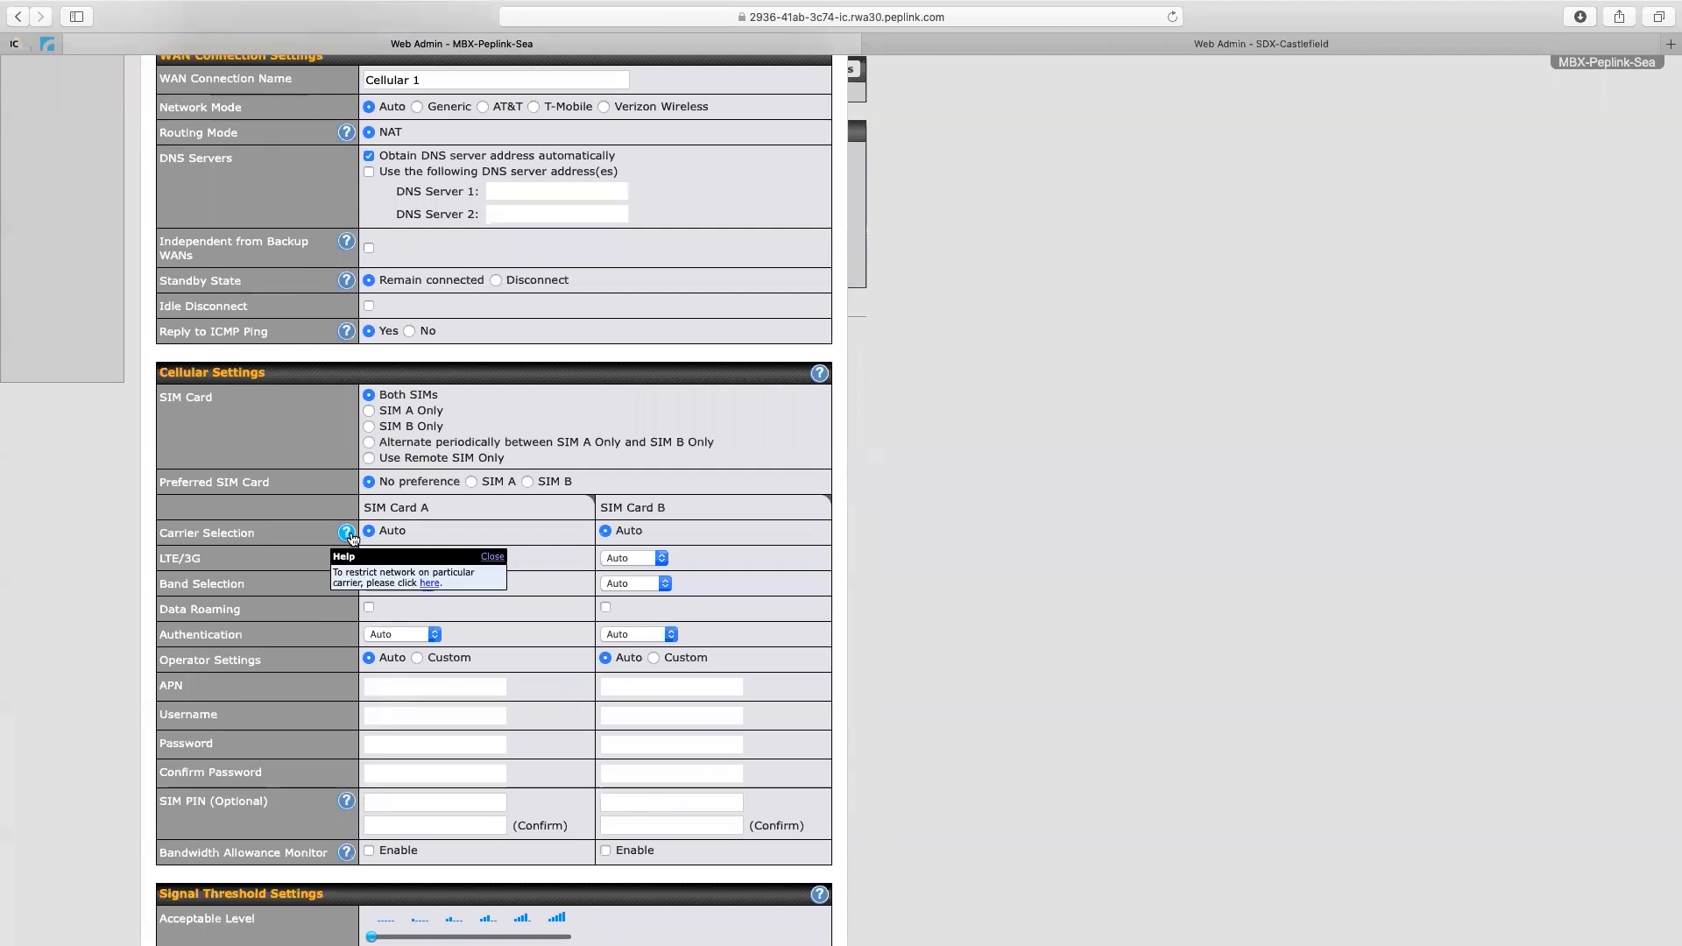
click(430, 584)
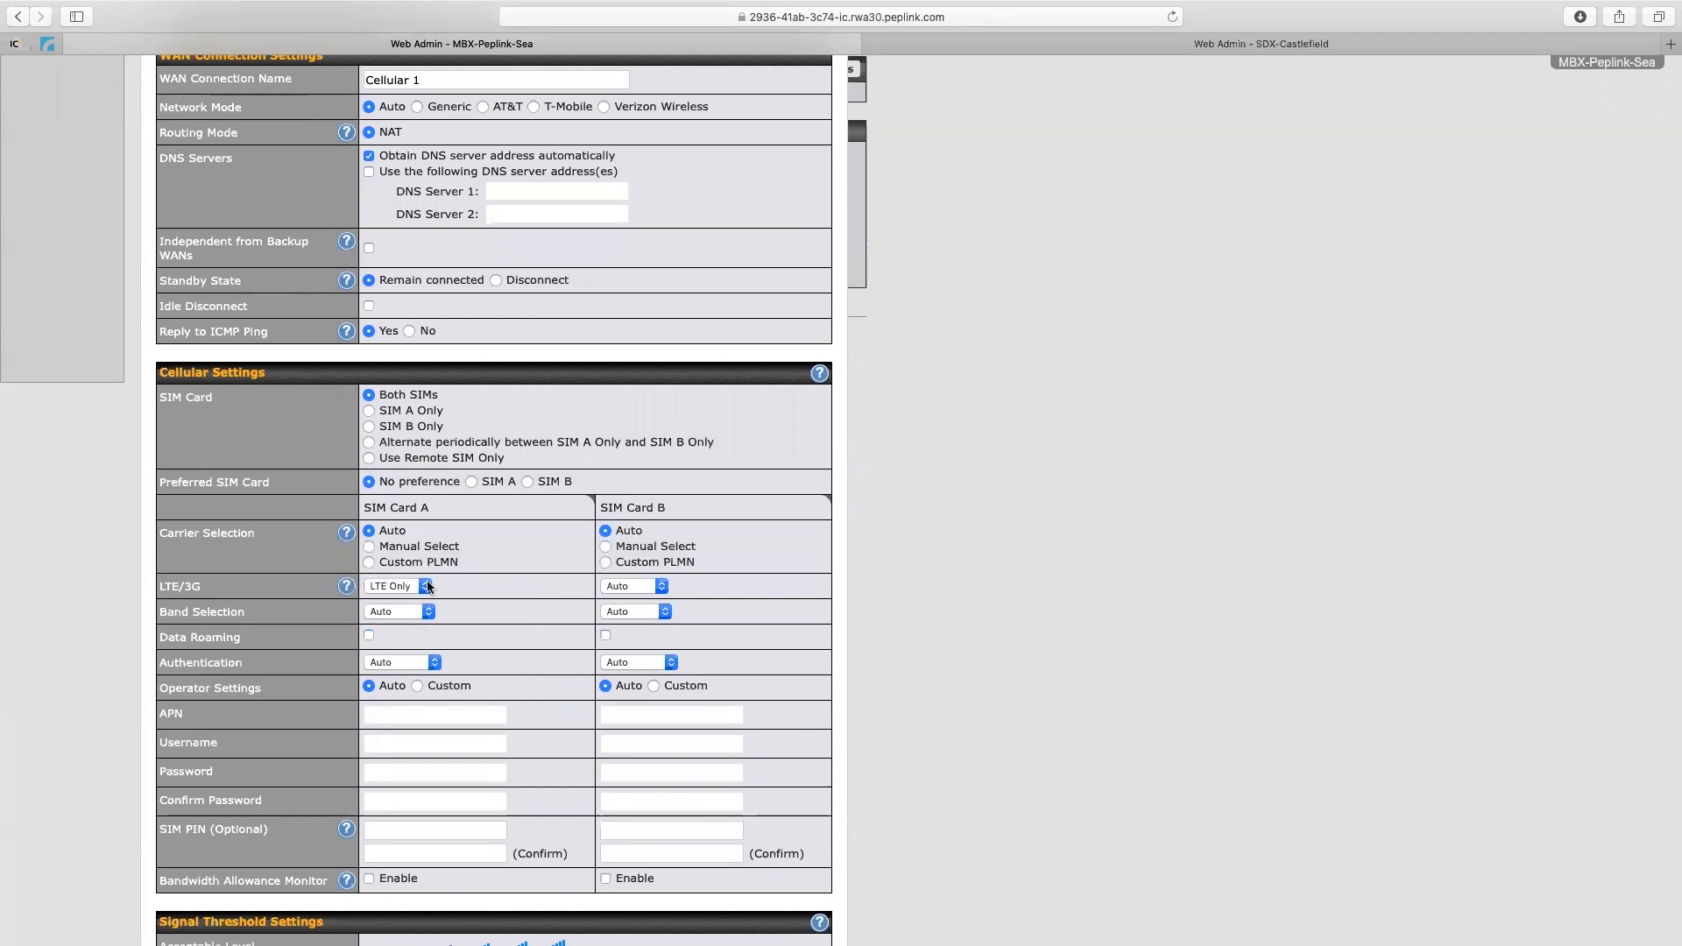
click(394, 546)
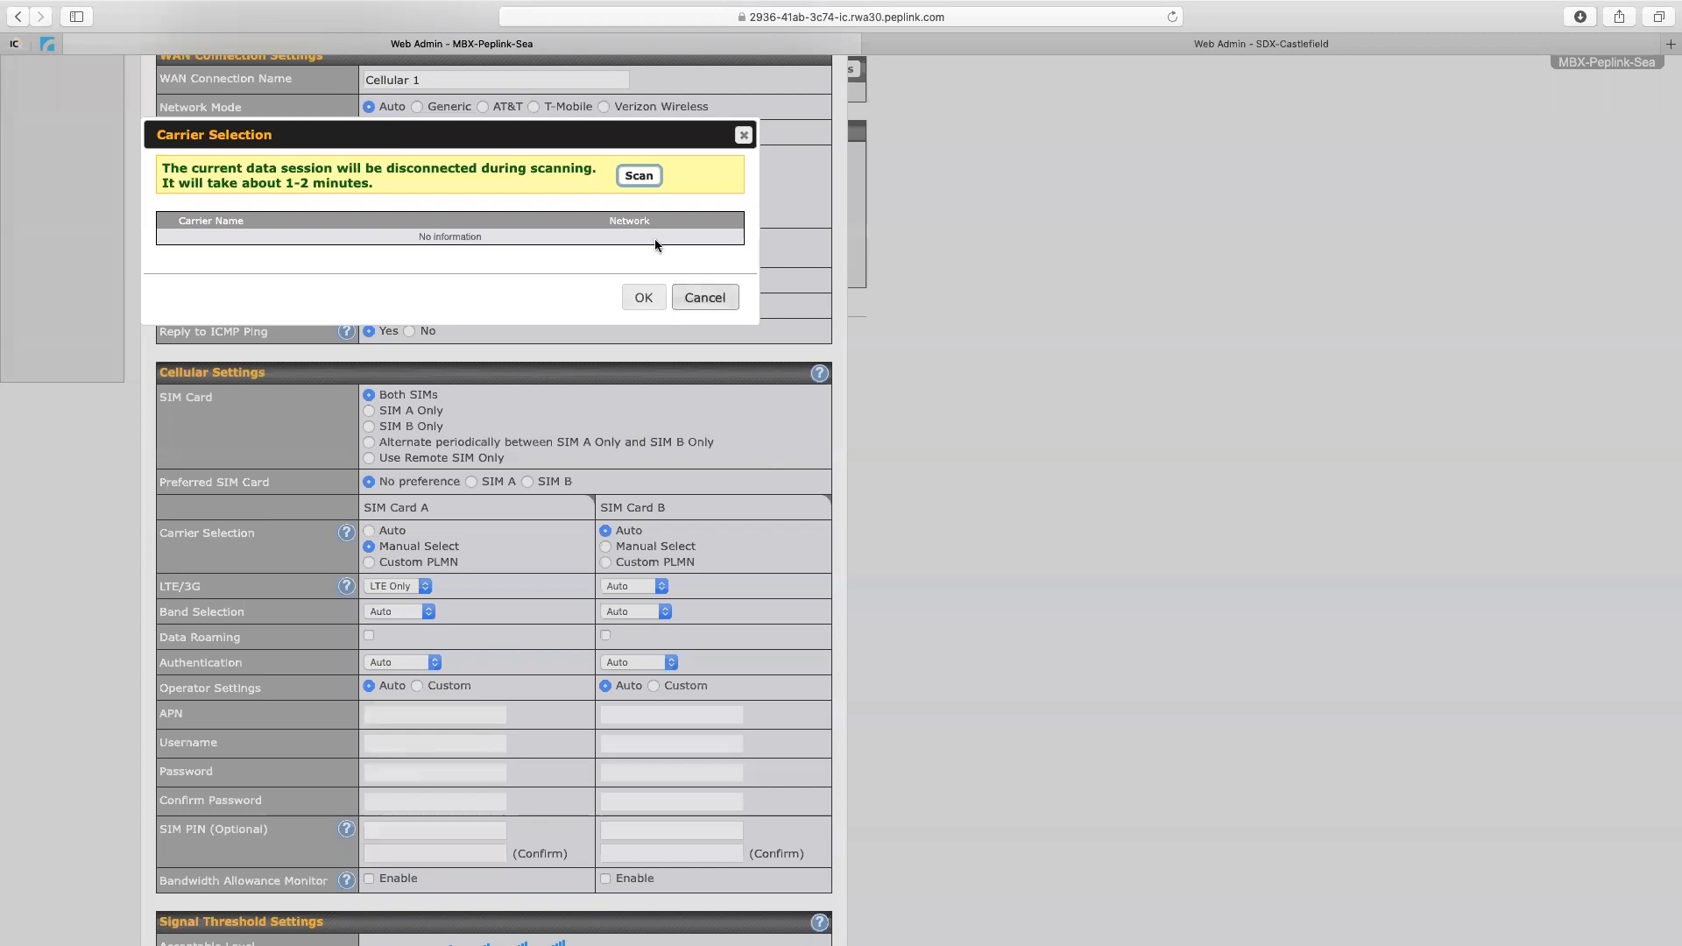
click(701, 297)
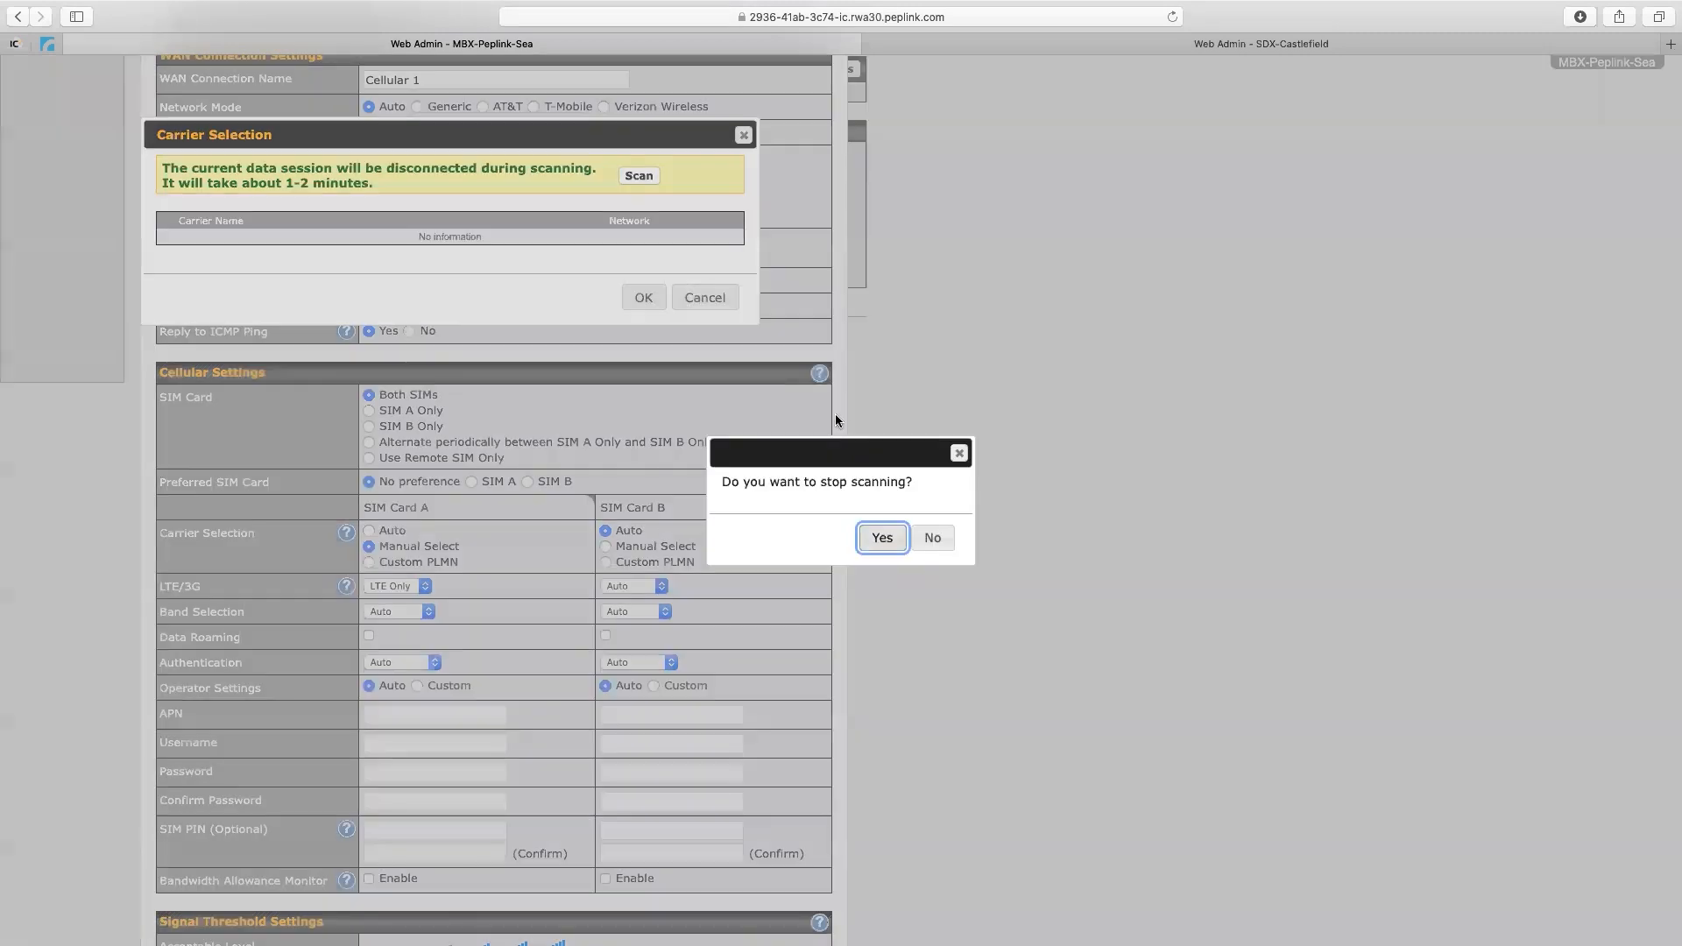
click(882, 537)
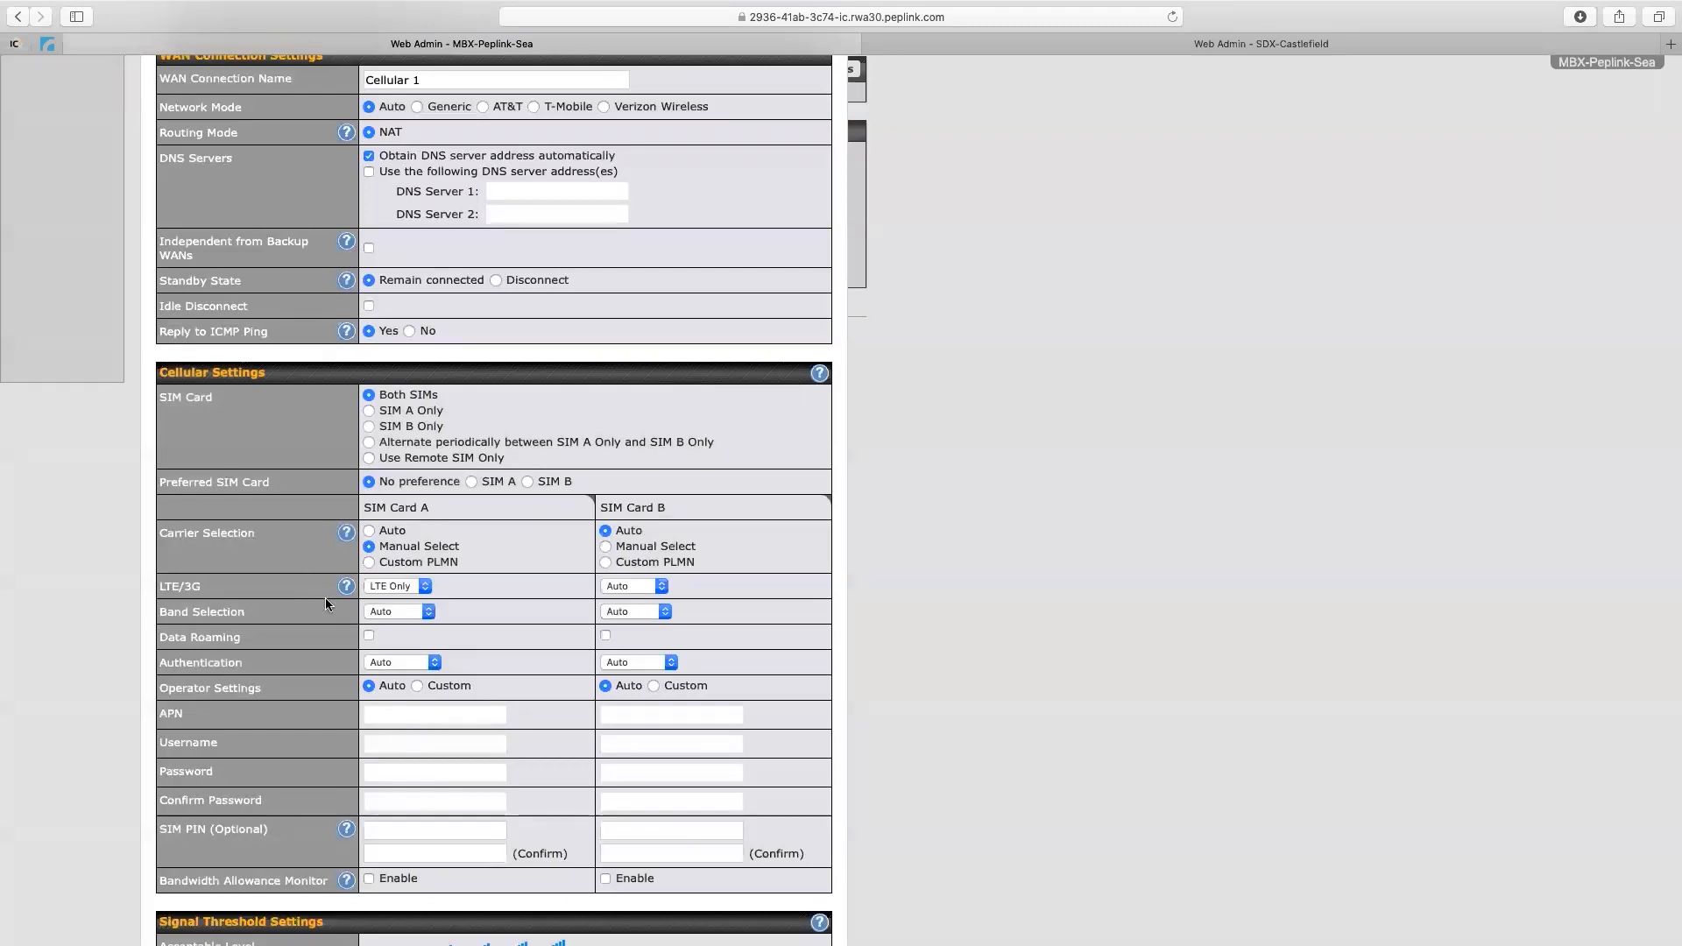
Set SIM Card A's band selection to Custom and look through the LTE bands and remaining Cellular 1 settings
scroll(308, 617, down, 1)
scroll(308, 615, down, 3)
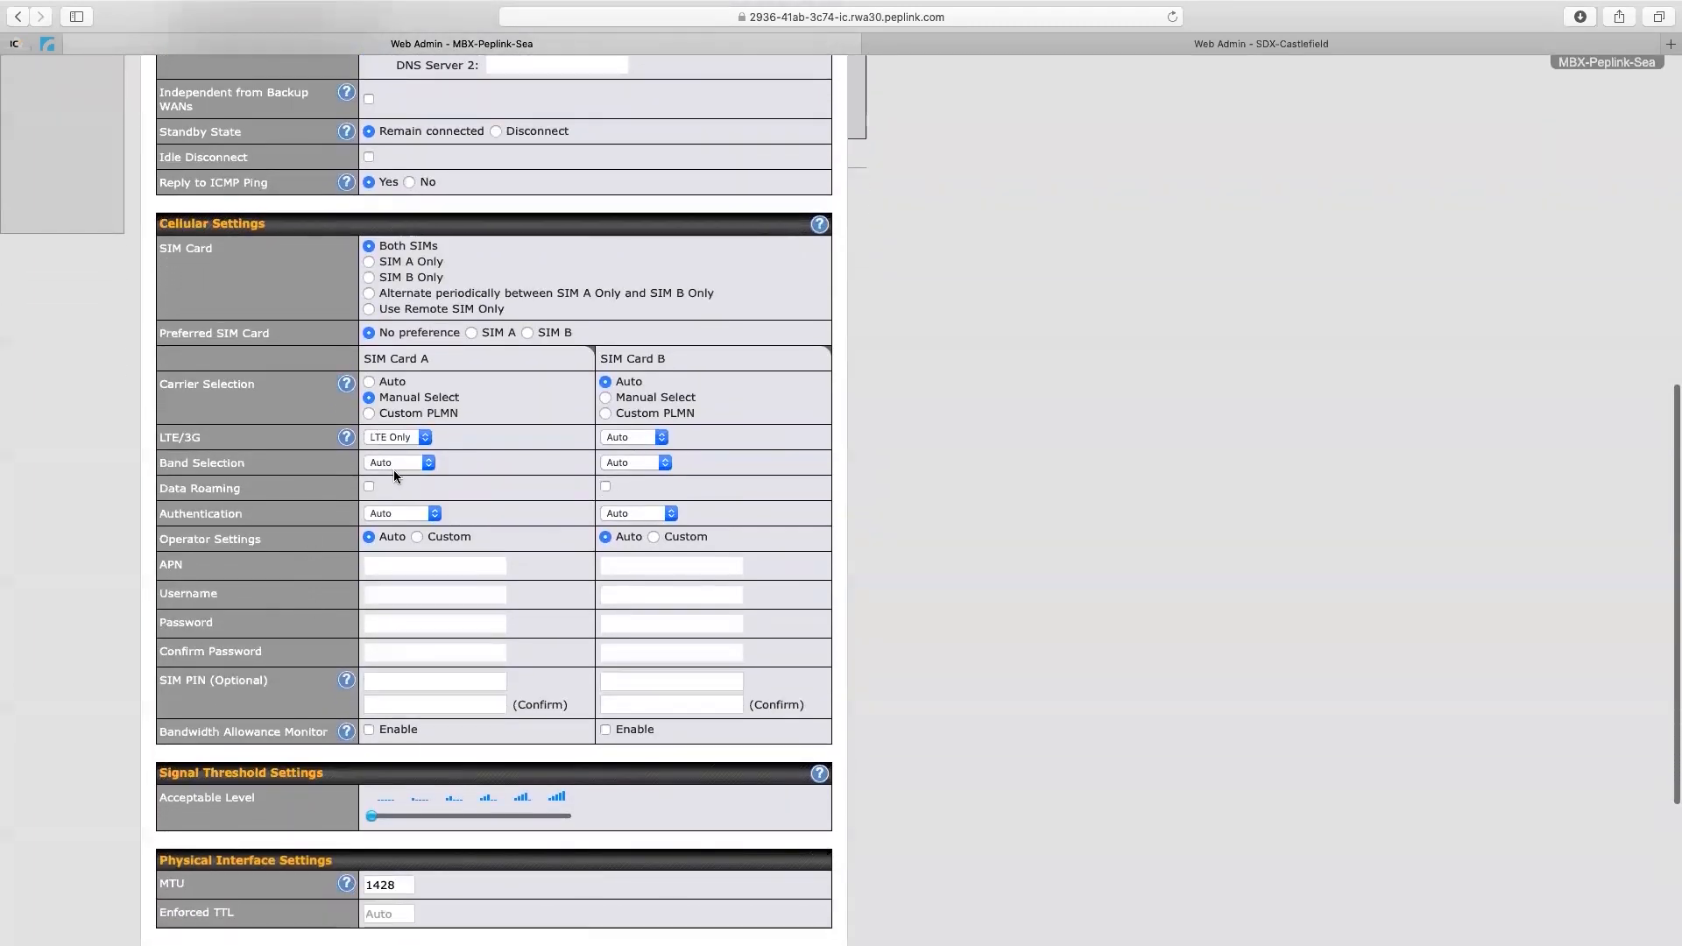
click(393, 459)
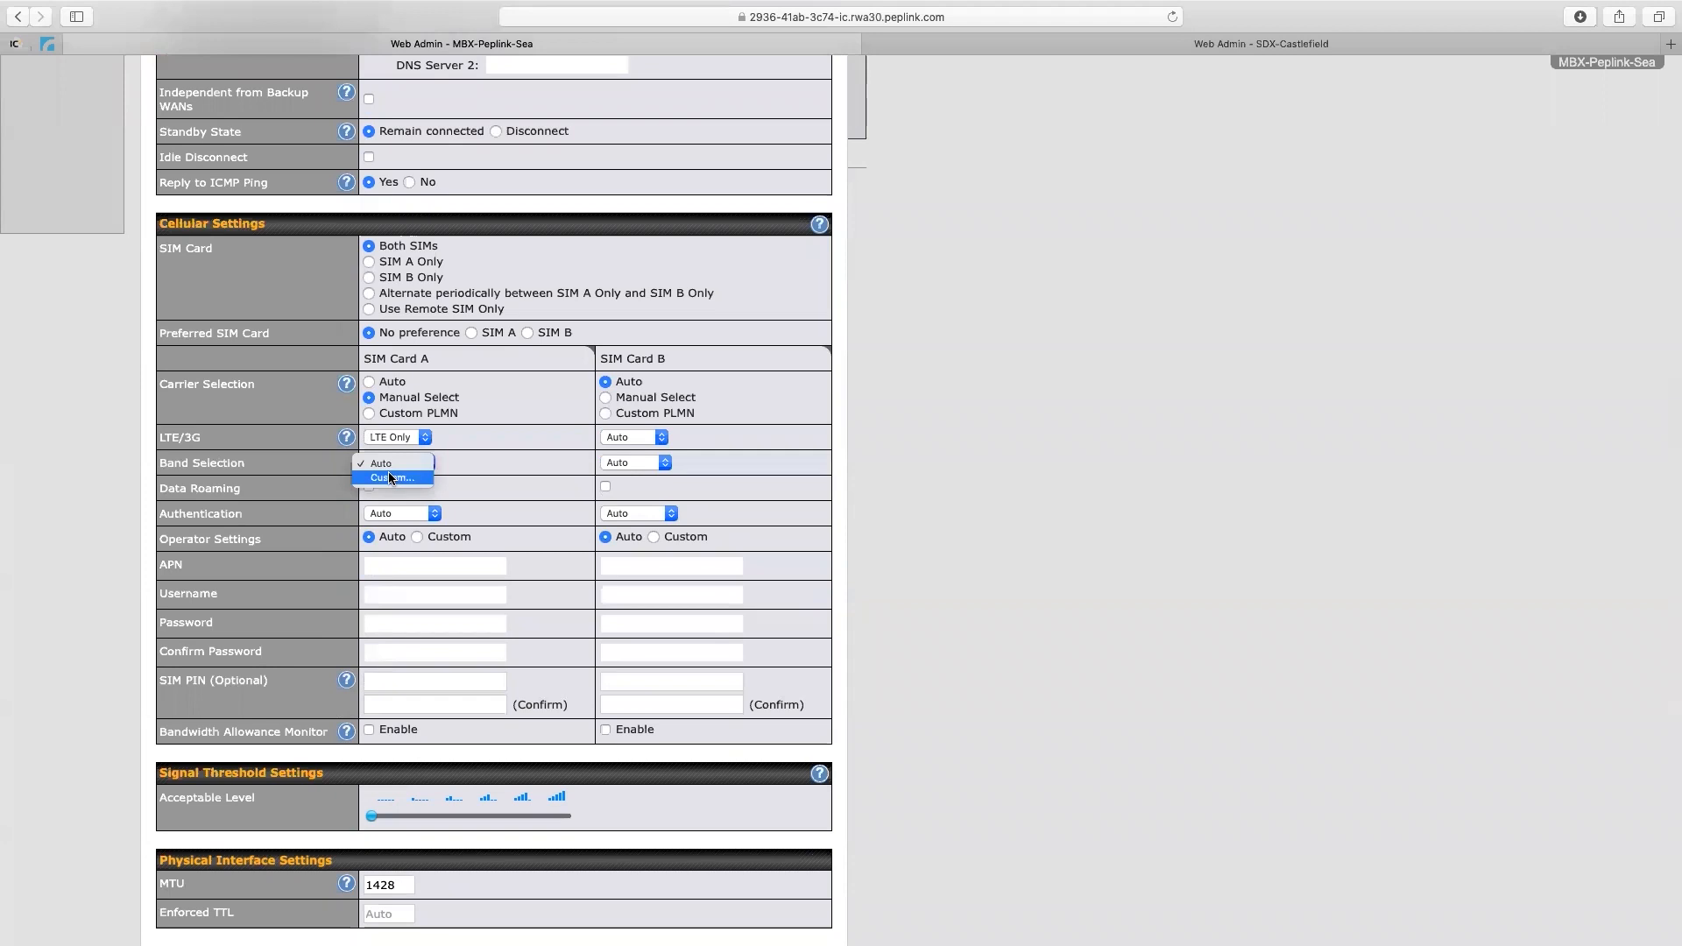
click(389, 477)
scroll(497, 637, down, 2)
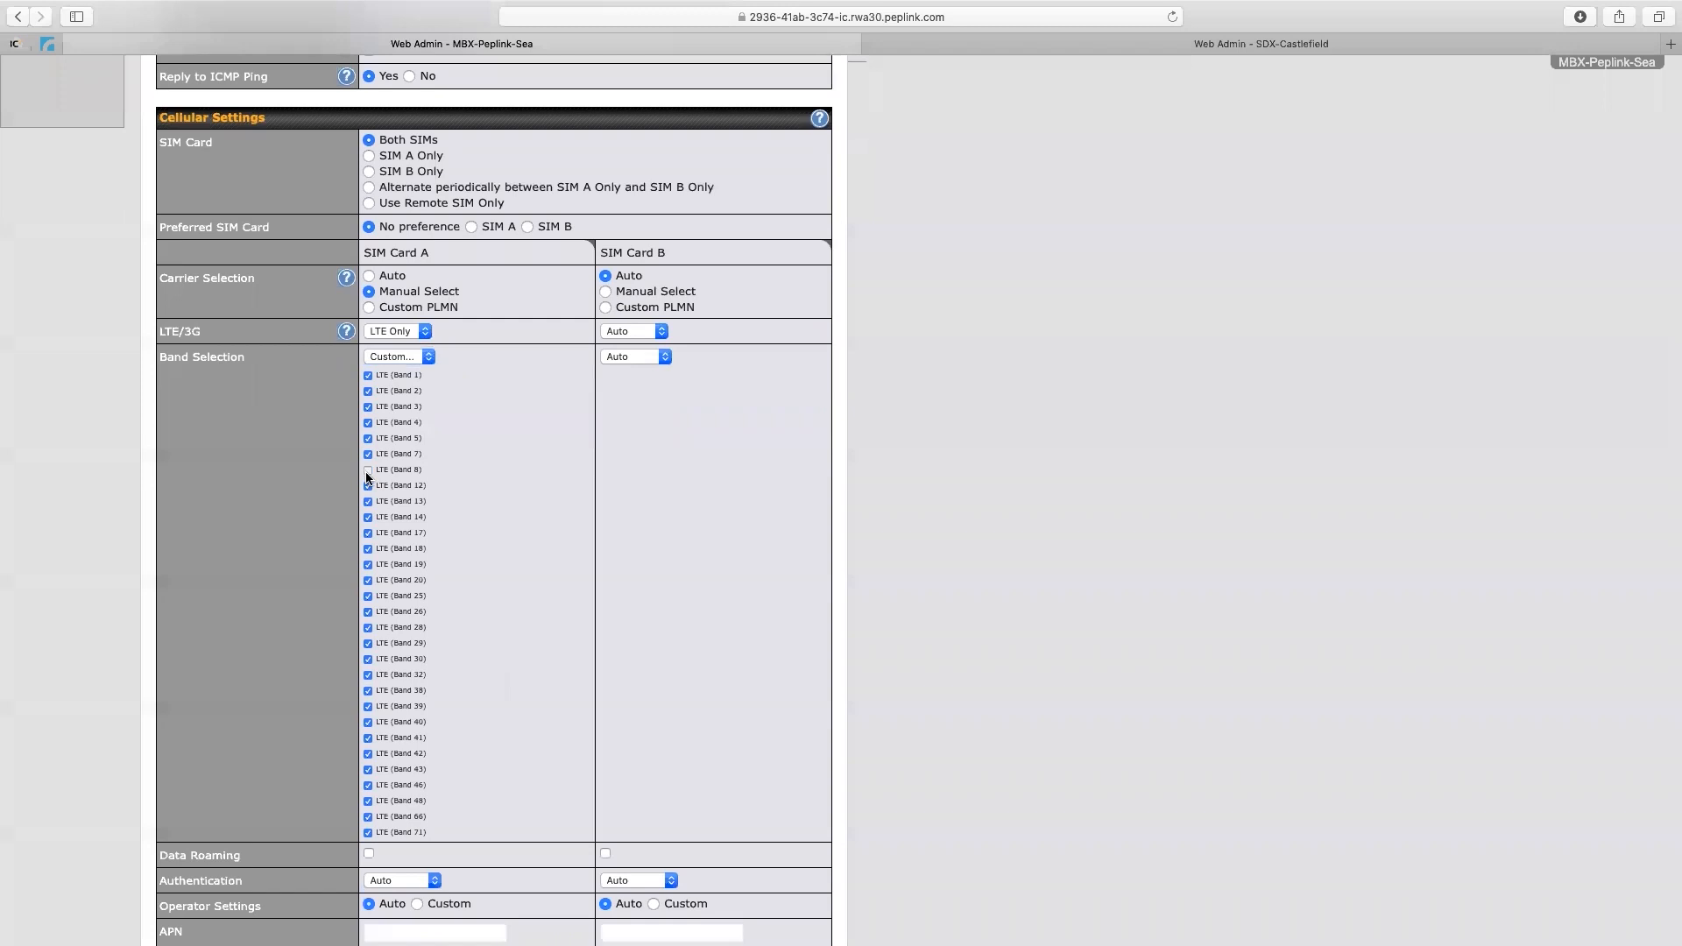
scroll(596, 467, down, 5)
scroll(595, 475, down, 6)
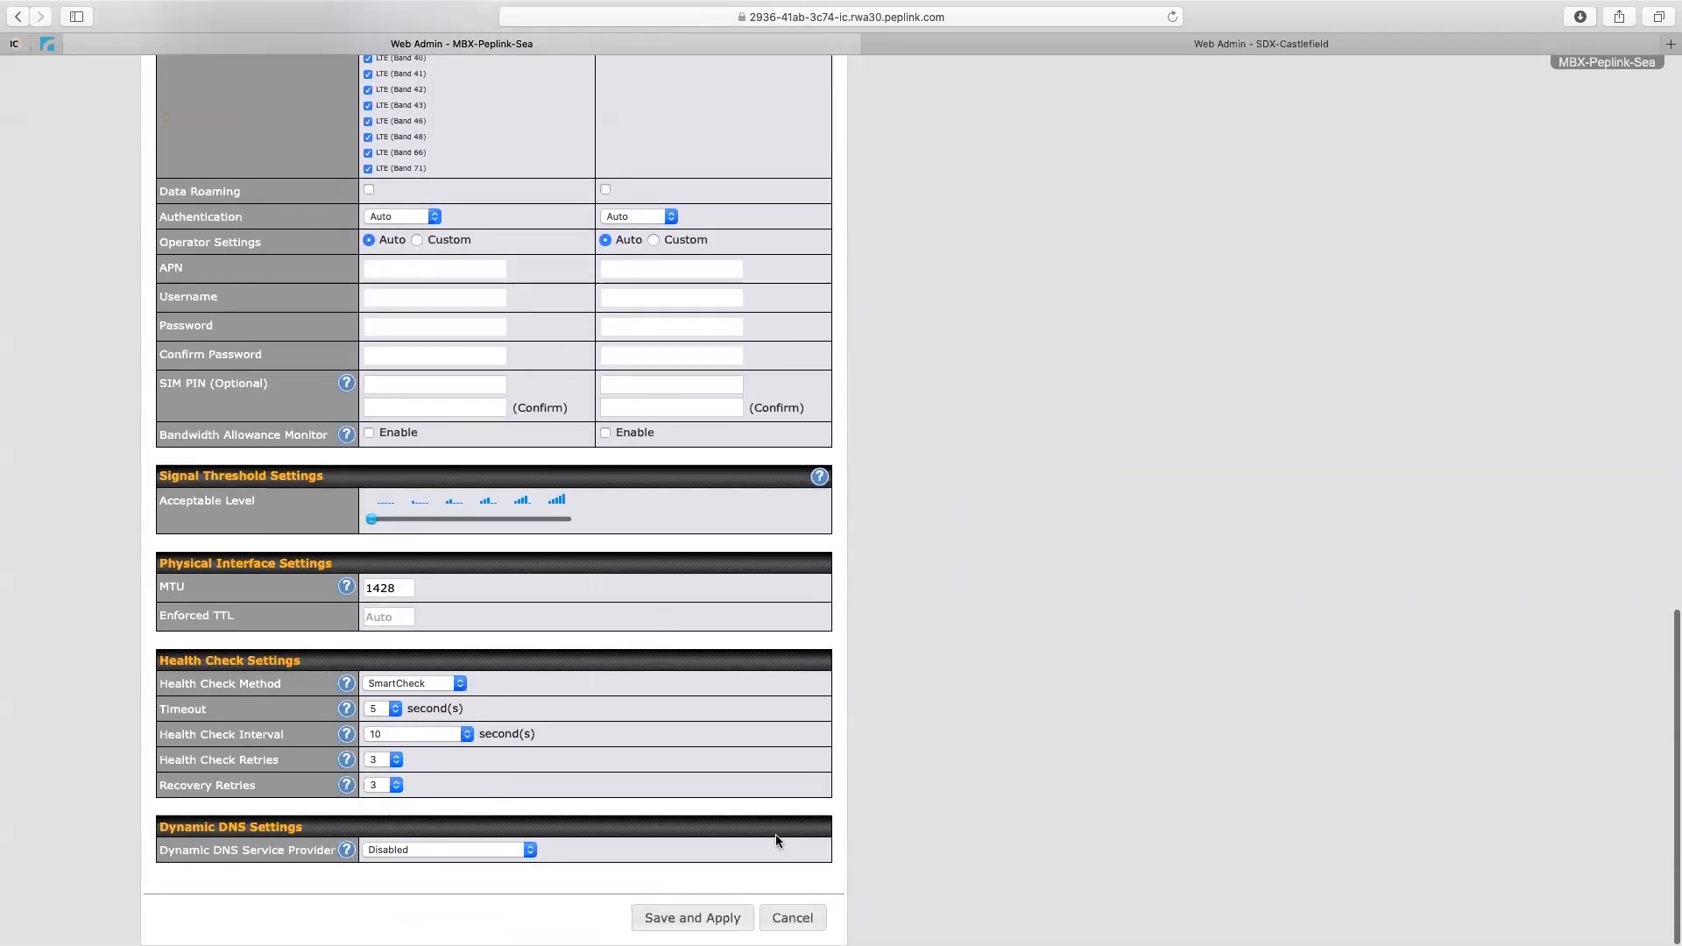
scroll(669, 625, up, 12)
scroll(669, 631, up, 1)
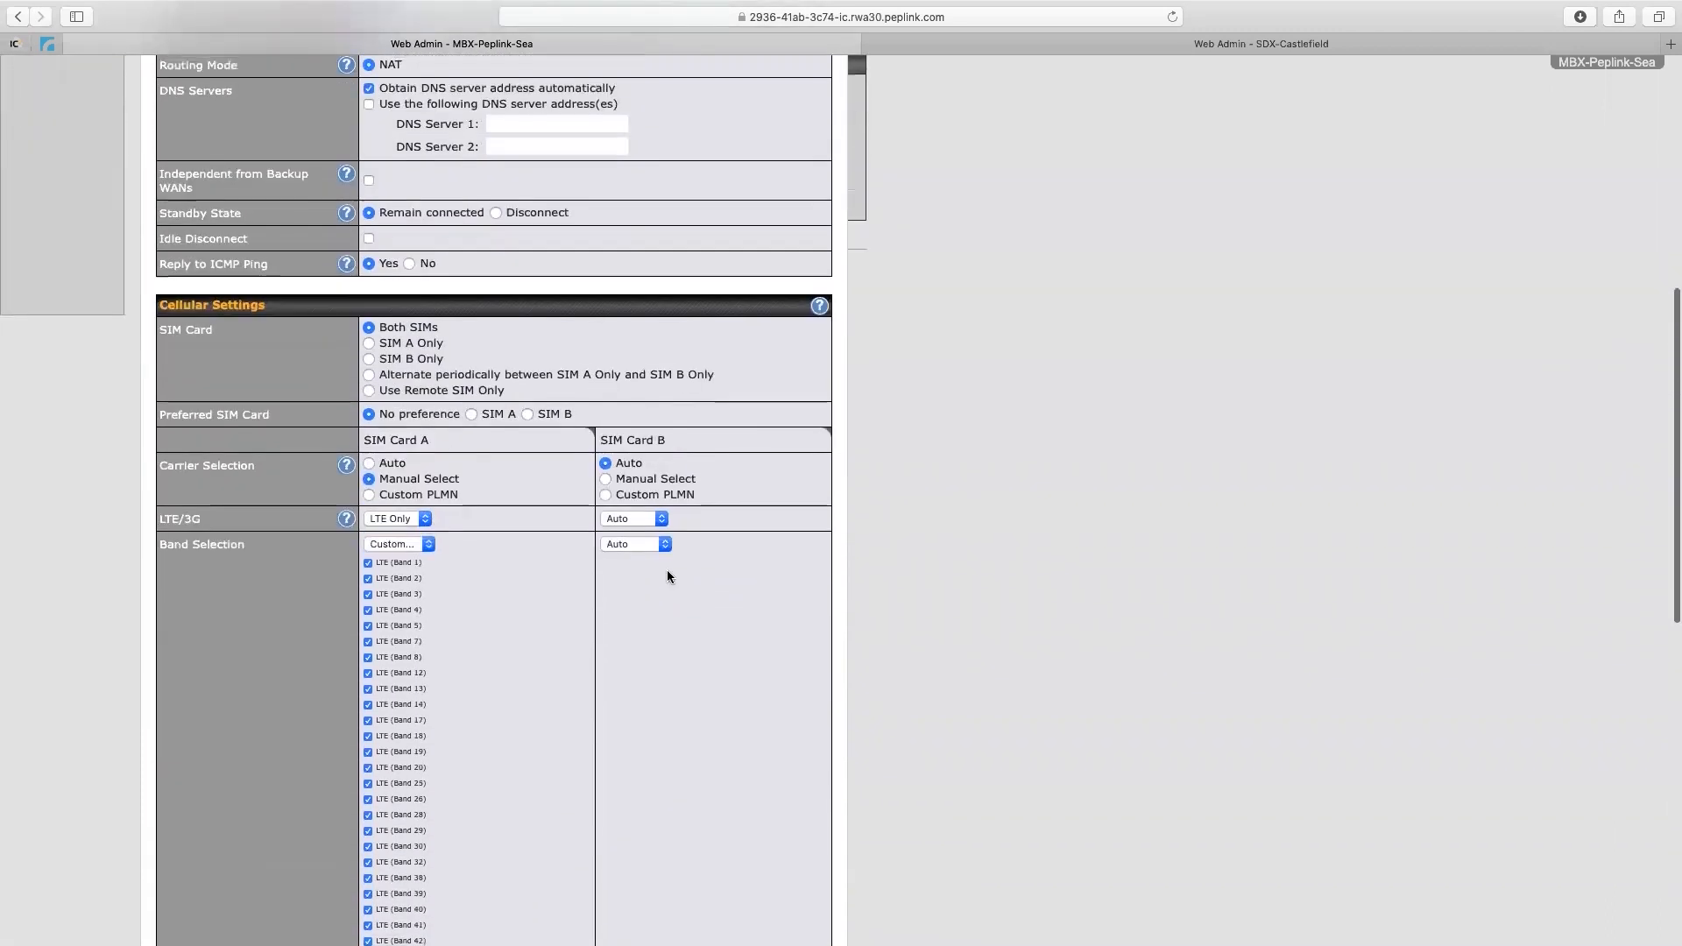
Request a cellular module reset from the Cellular Settings help, decline it, and close the Cellular 1 settings without saving
click(818, 307)
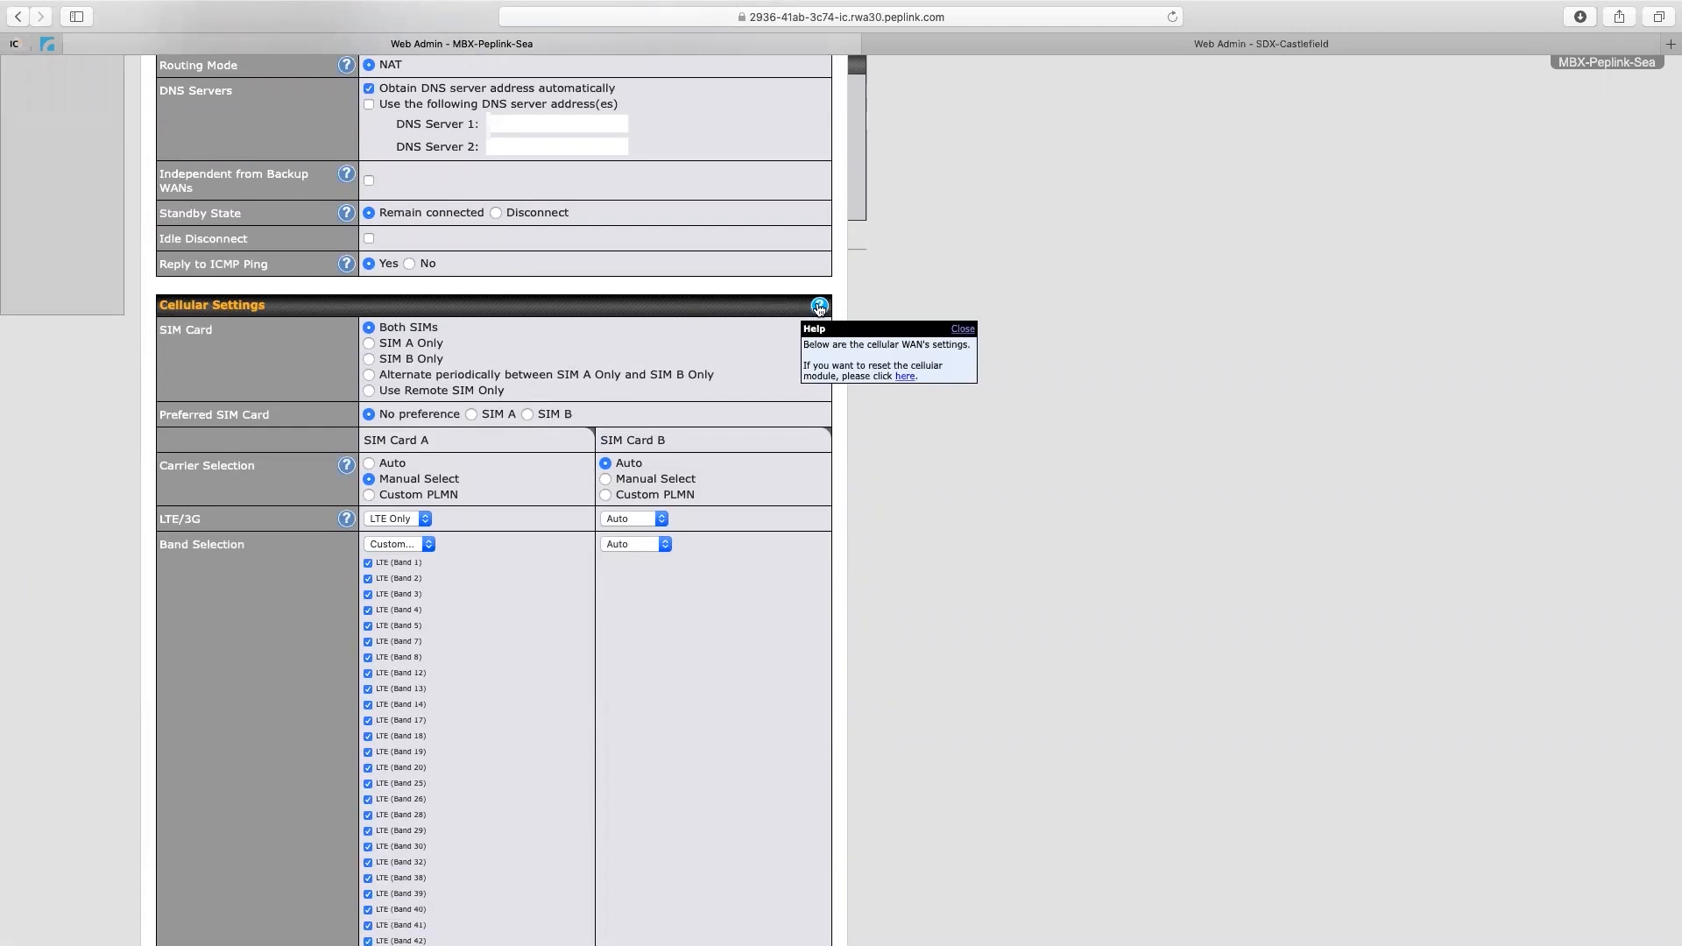
click(904, 375)
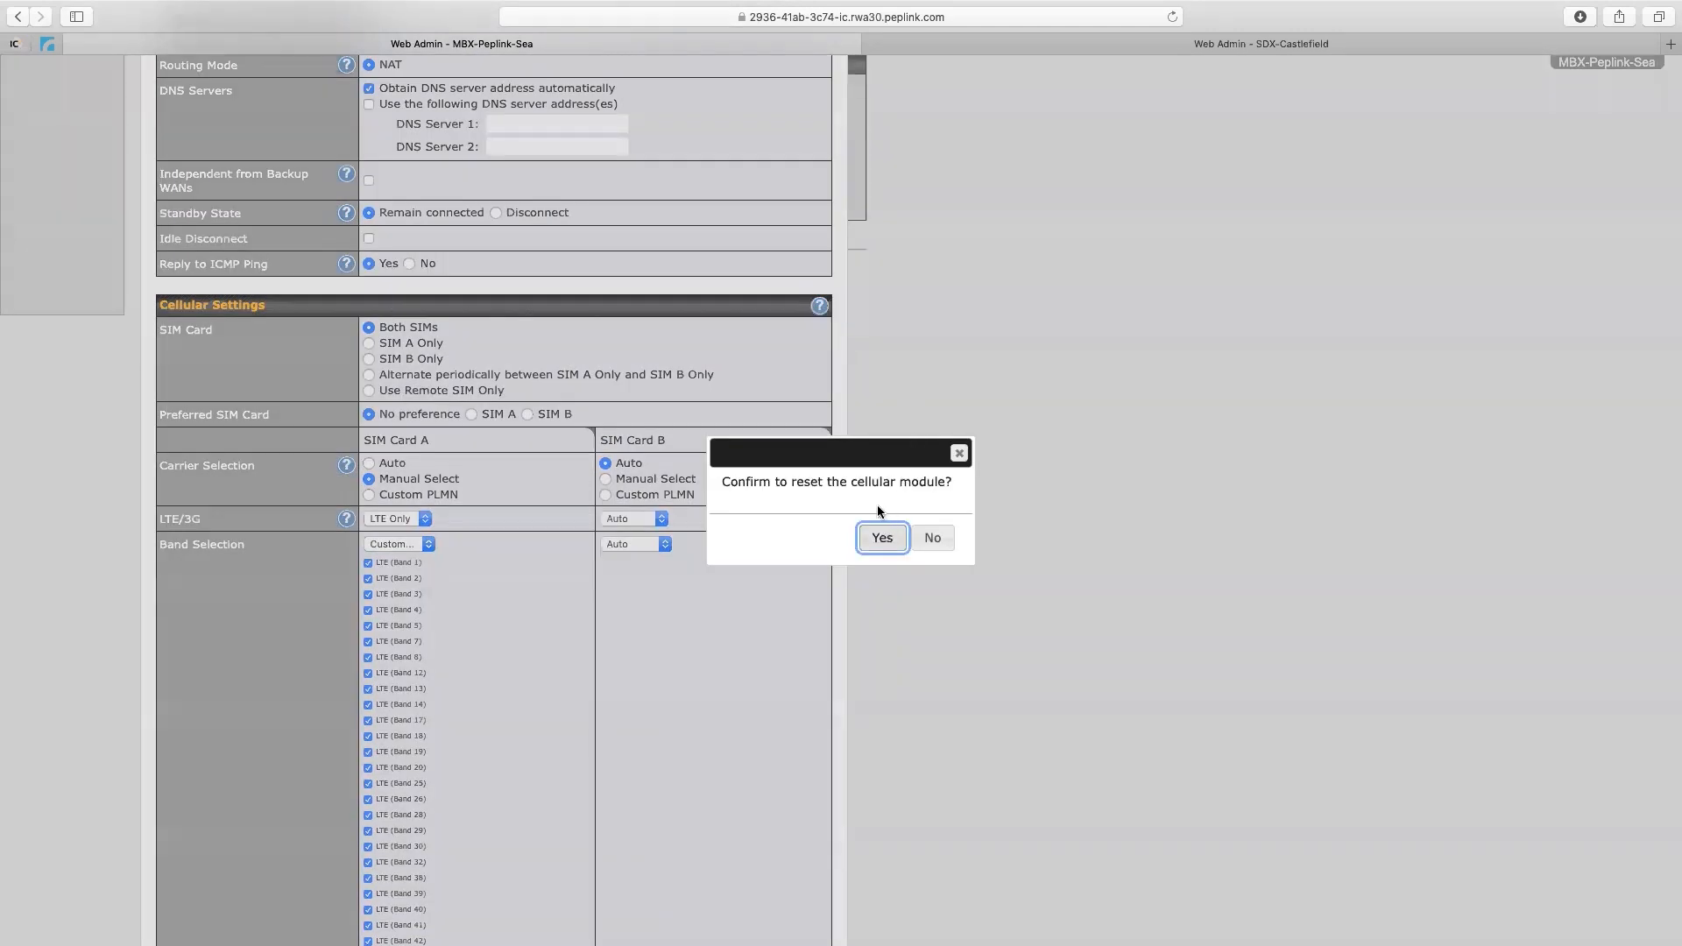
click(959, 455)
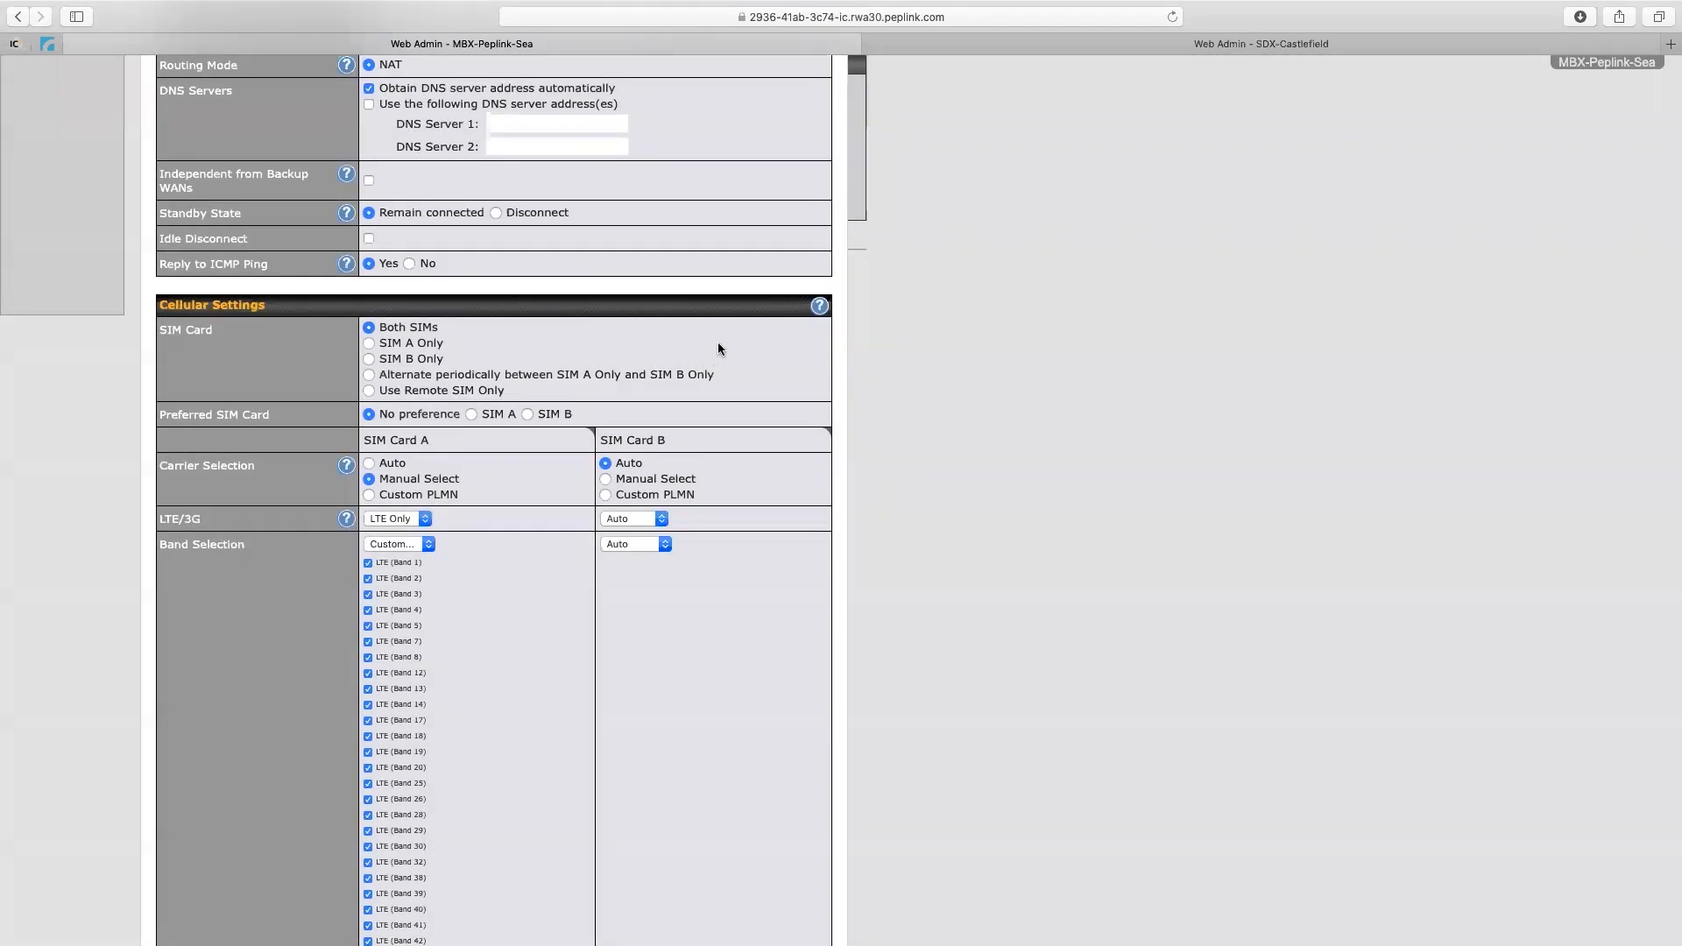
scroll(717, 346, down, 10)
scroll(717, 347, up, 15)
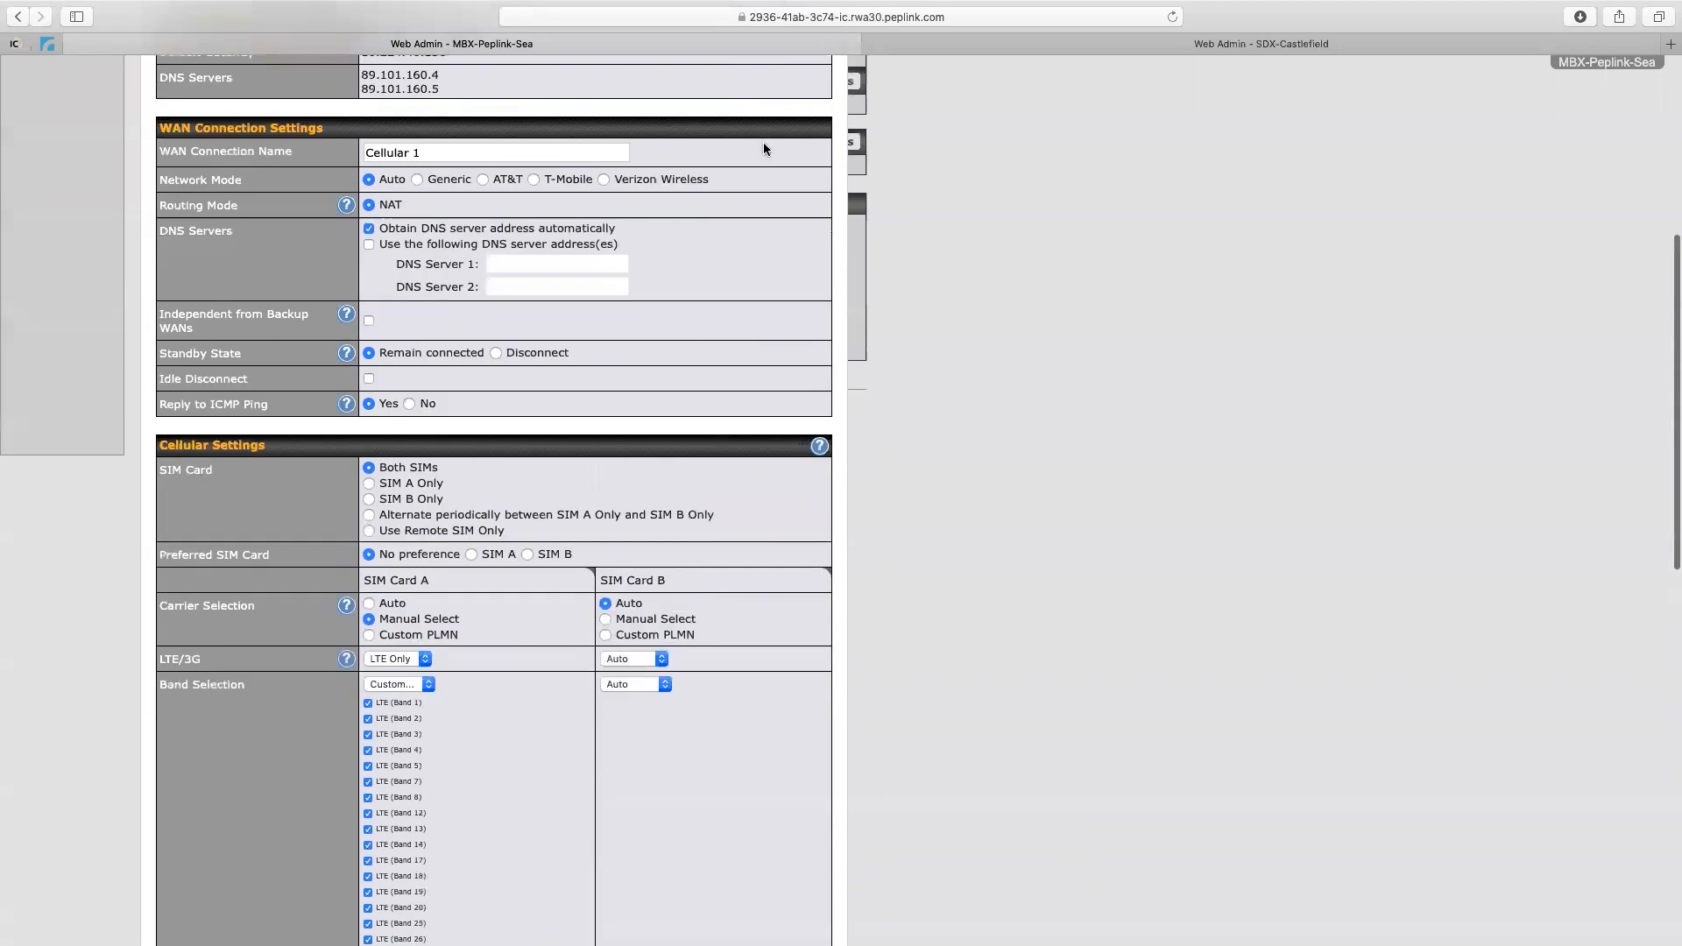
click(832, 137)
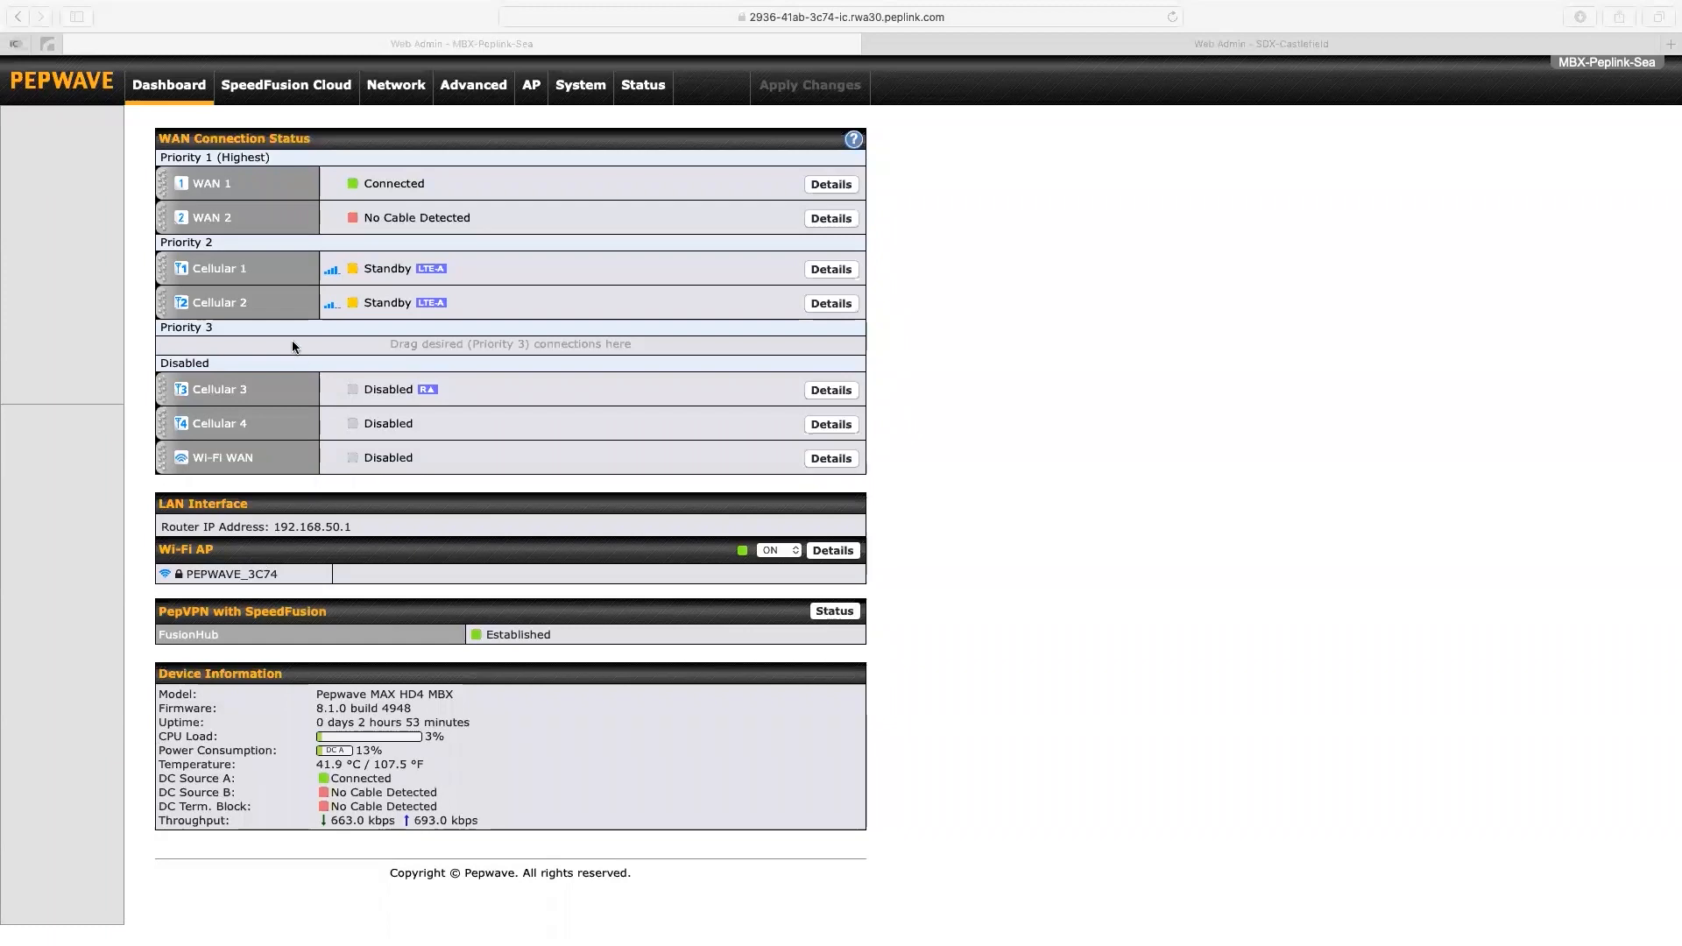
Create a new LAN in the network settings with the IP address 192.168.51.1
click(392, 94)
click(393, 95)
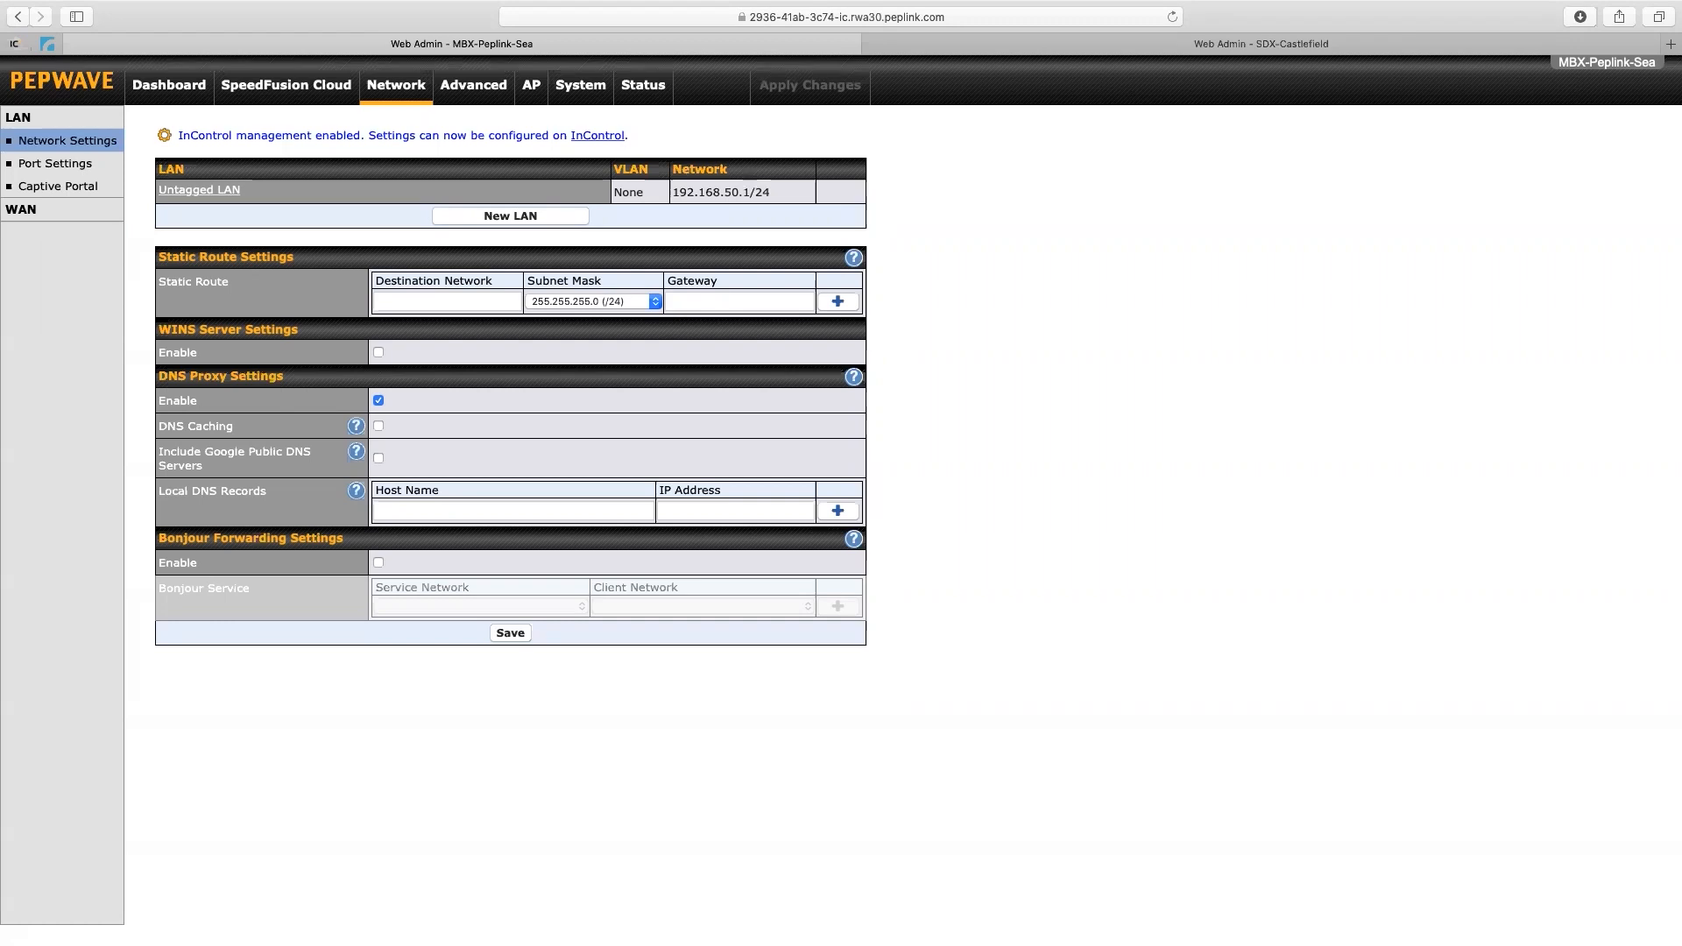
key(super+Tab)
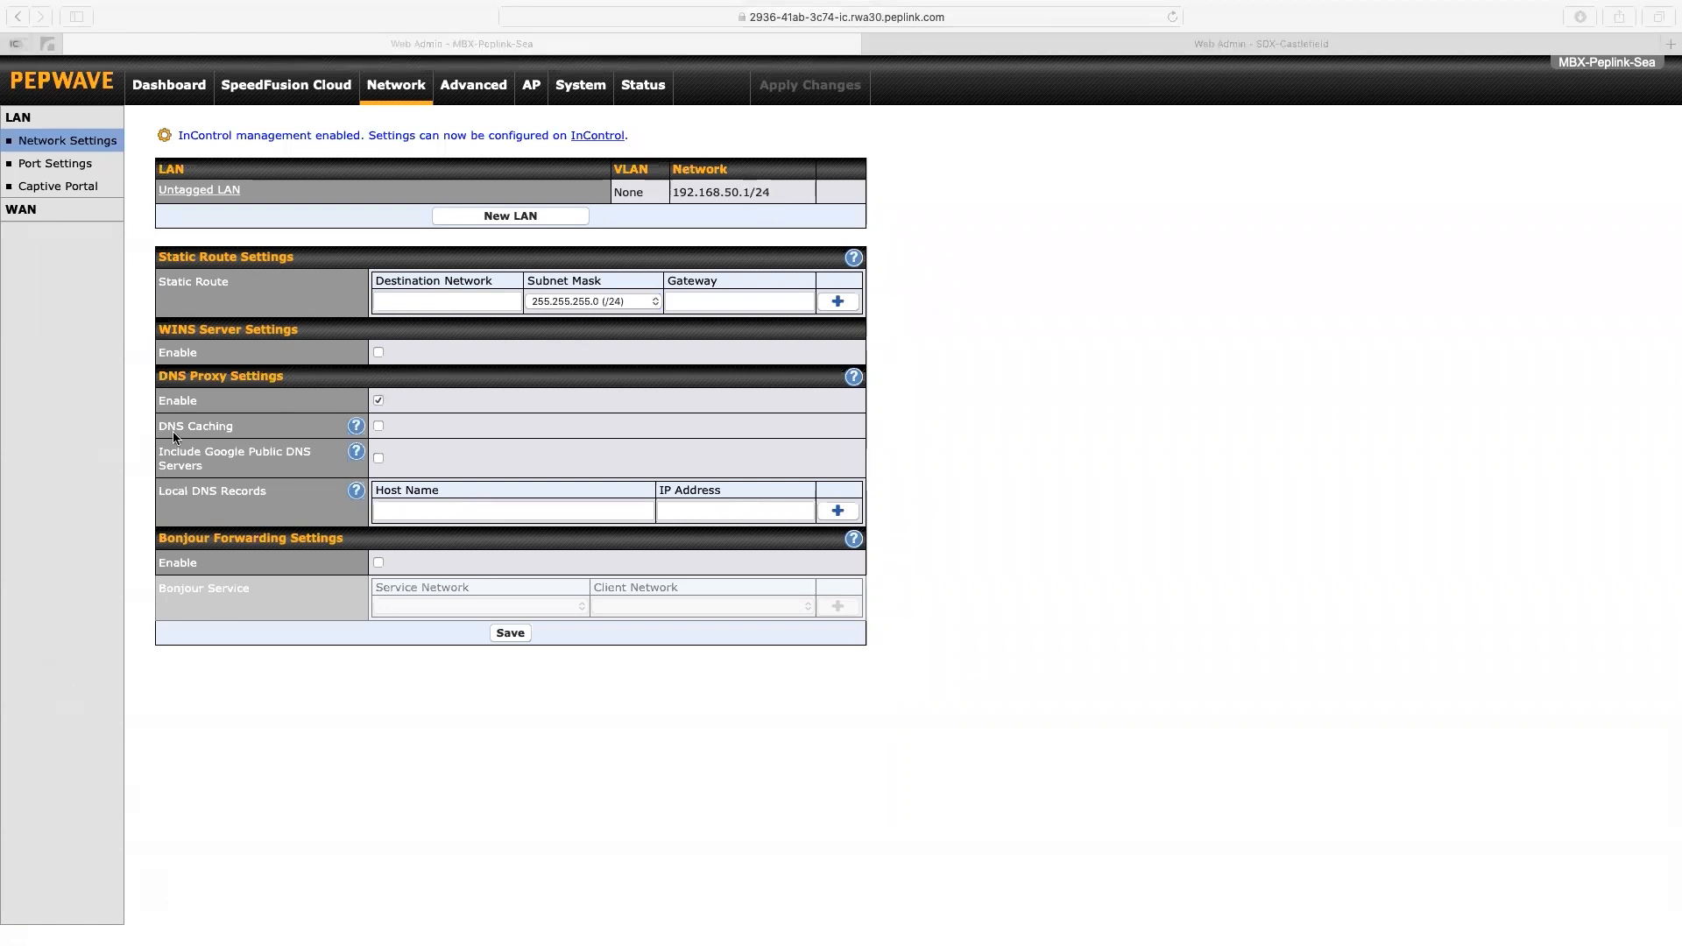
click(470, 219)
click(470, 219)
text(192.168.51.1)
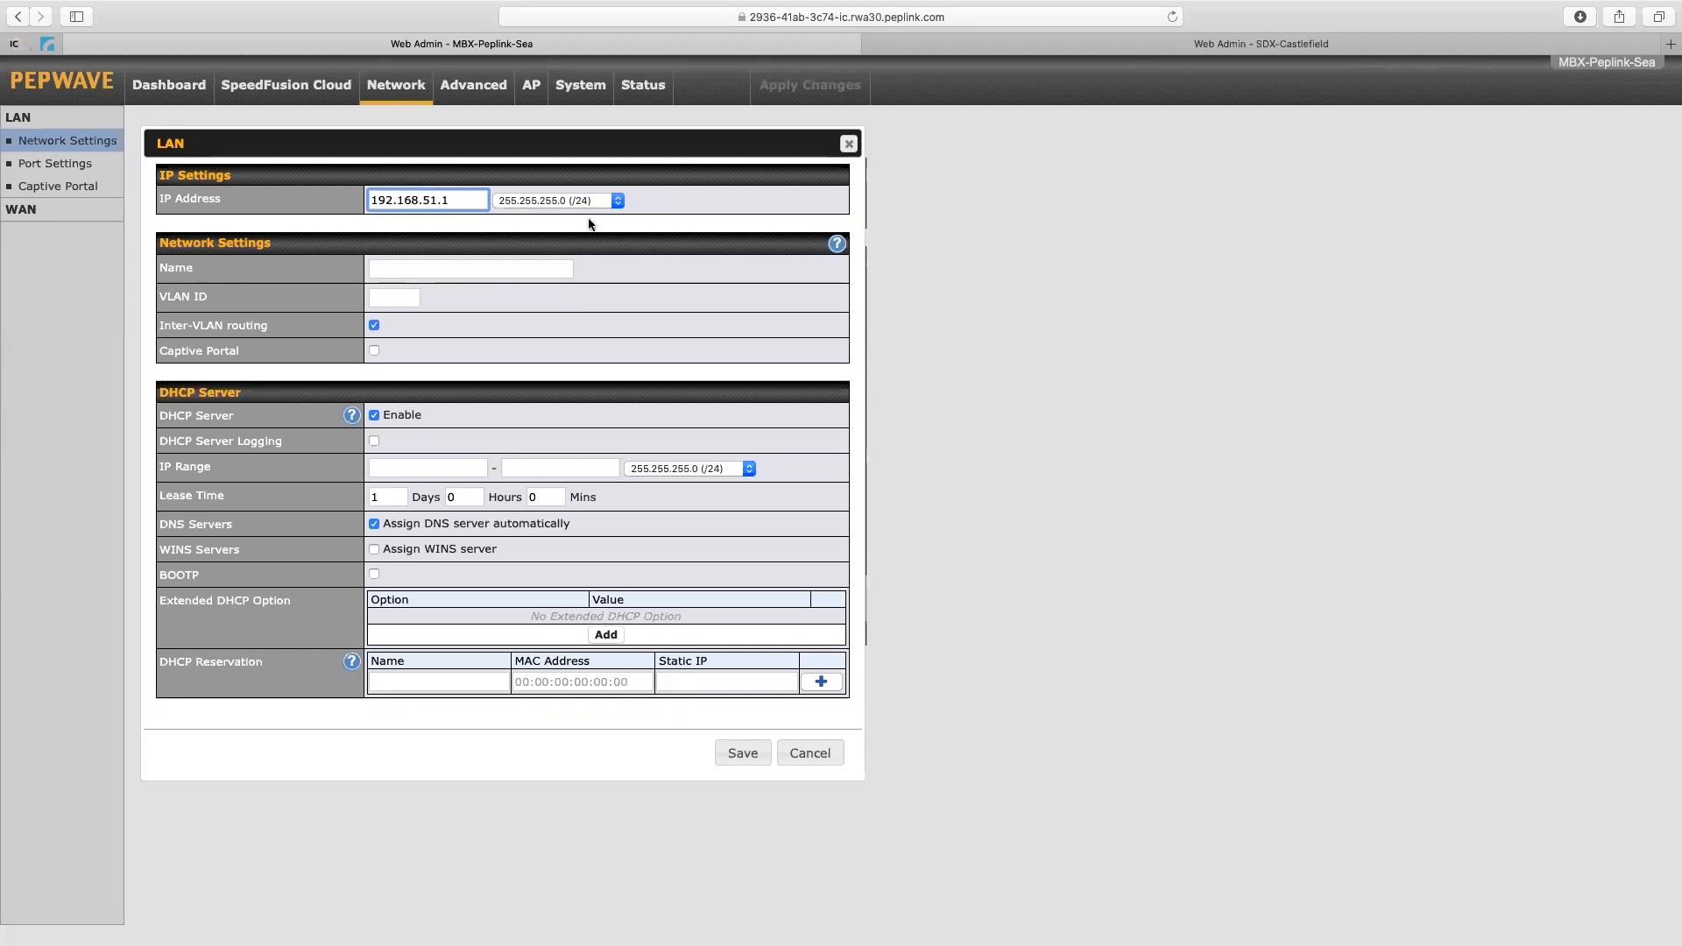
Name the new LAN Crew and set its VLAN ID to 51
click(421, 267)
text(Crew)
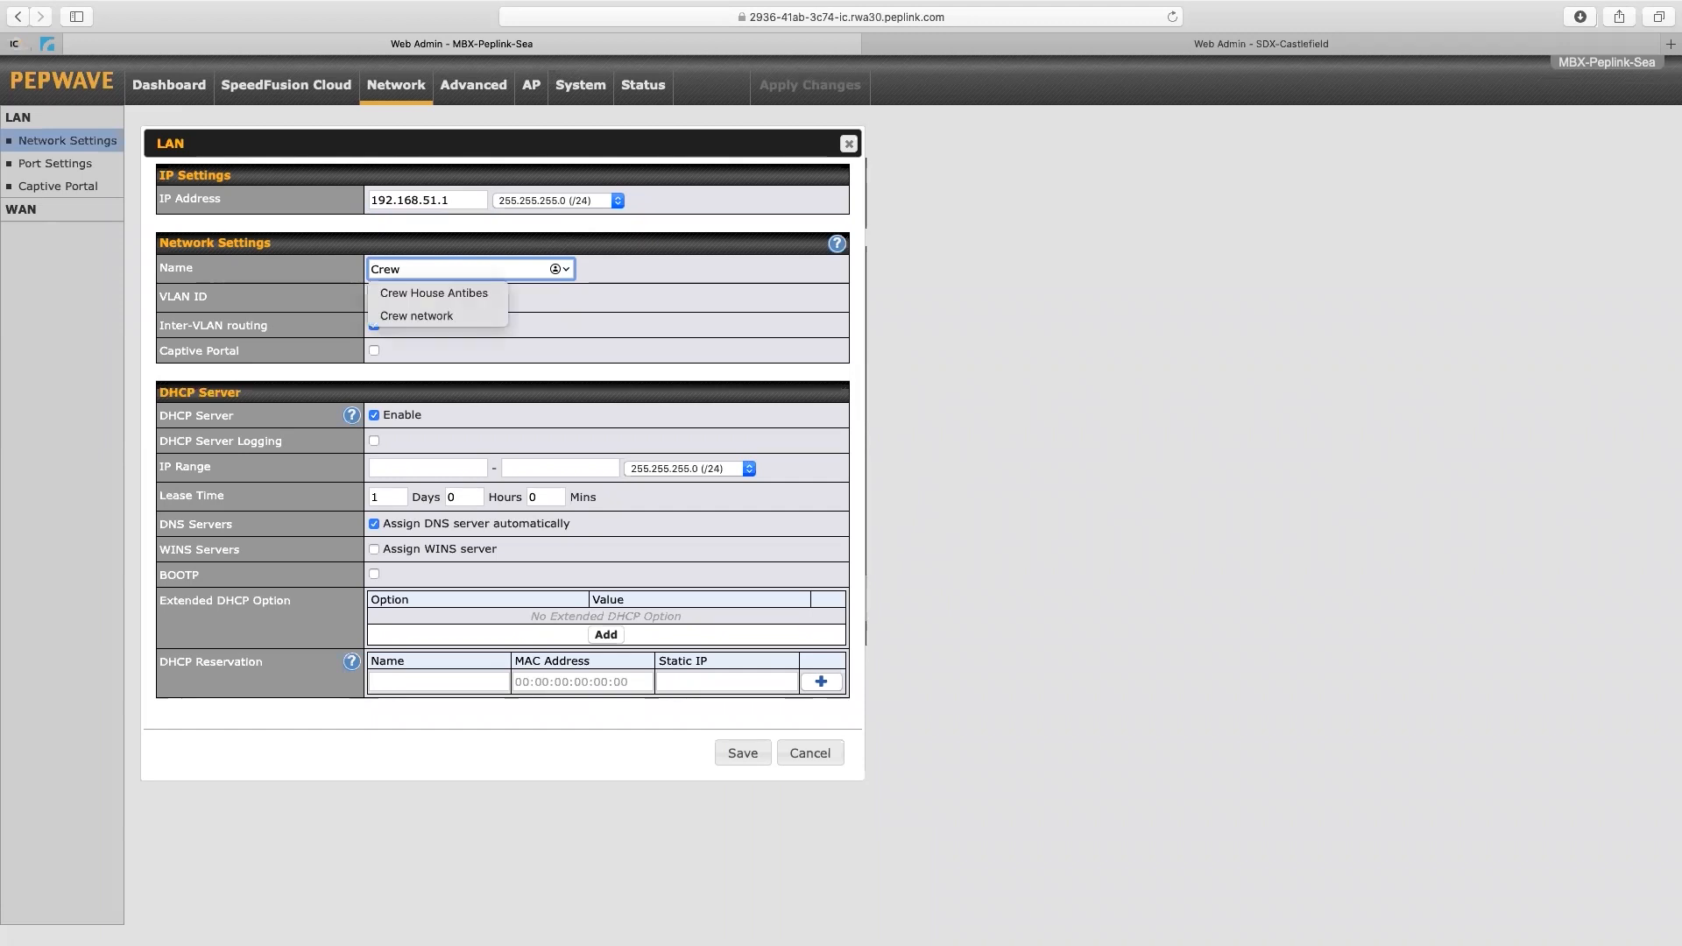
click(599, 333)
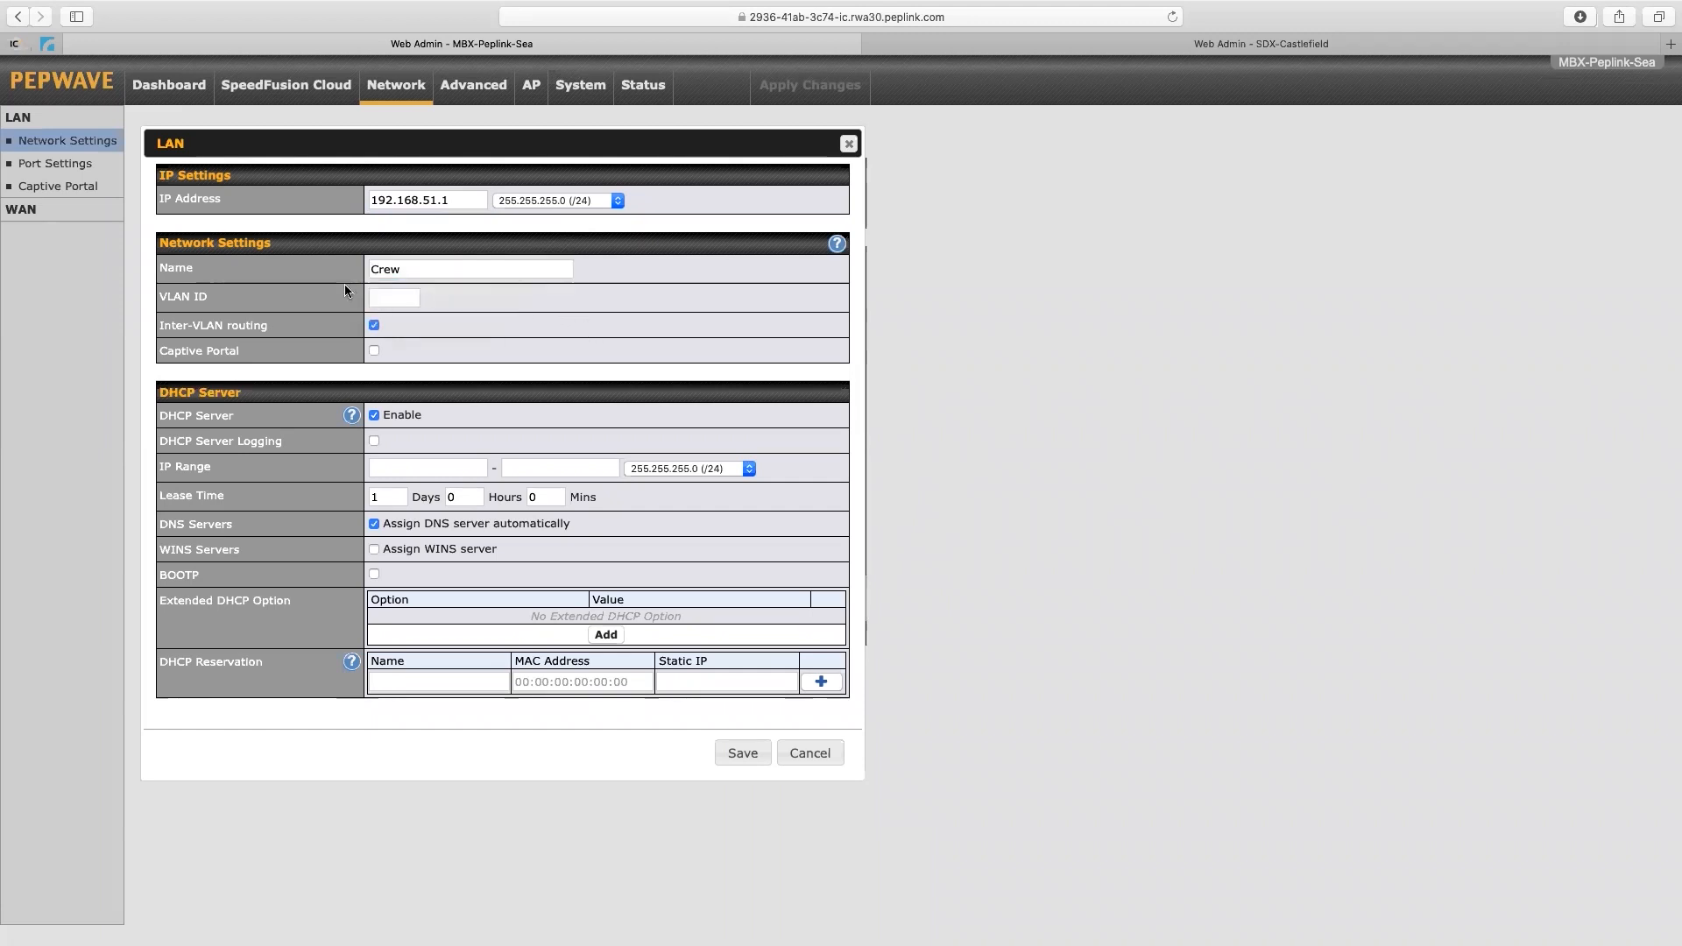
click(389, 300)
text(51)
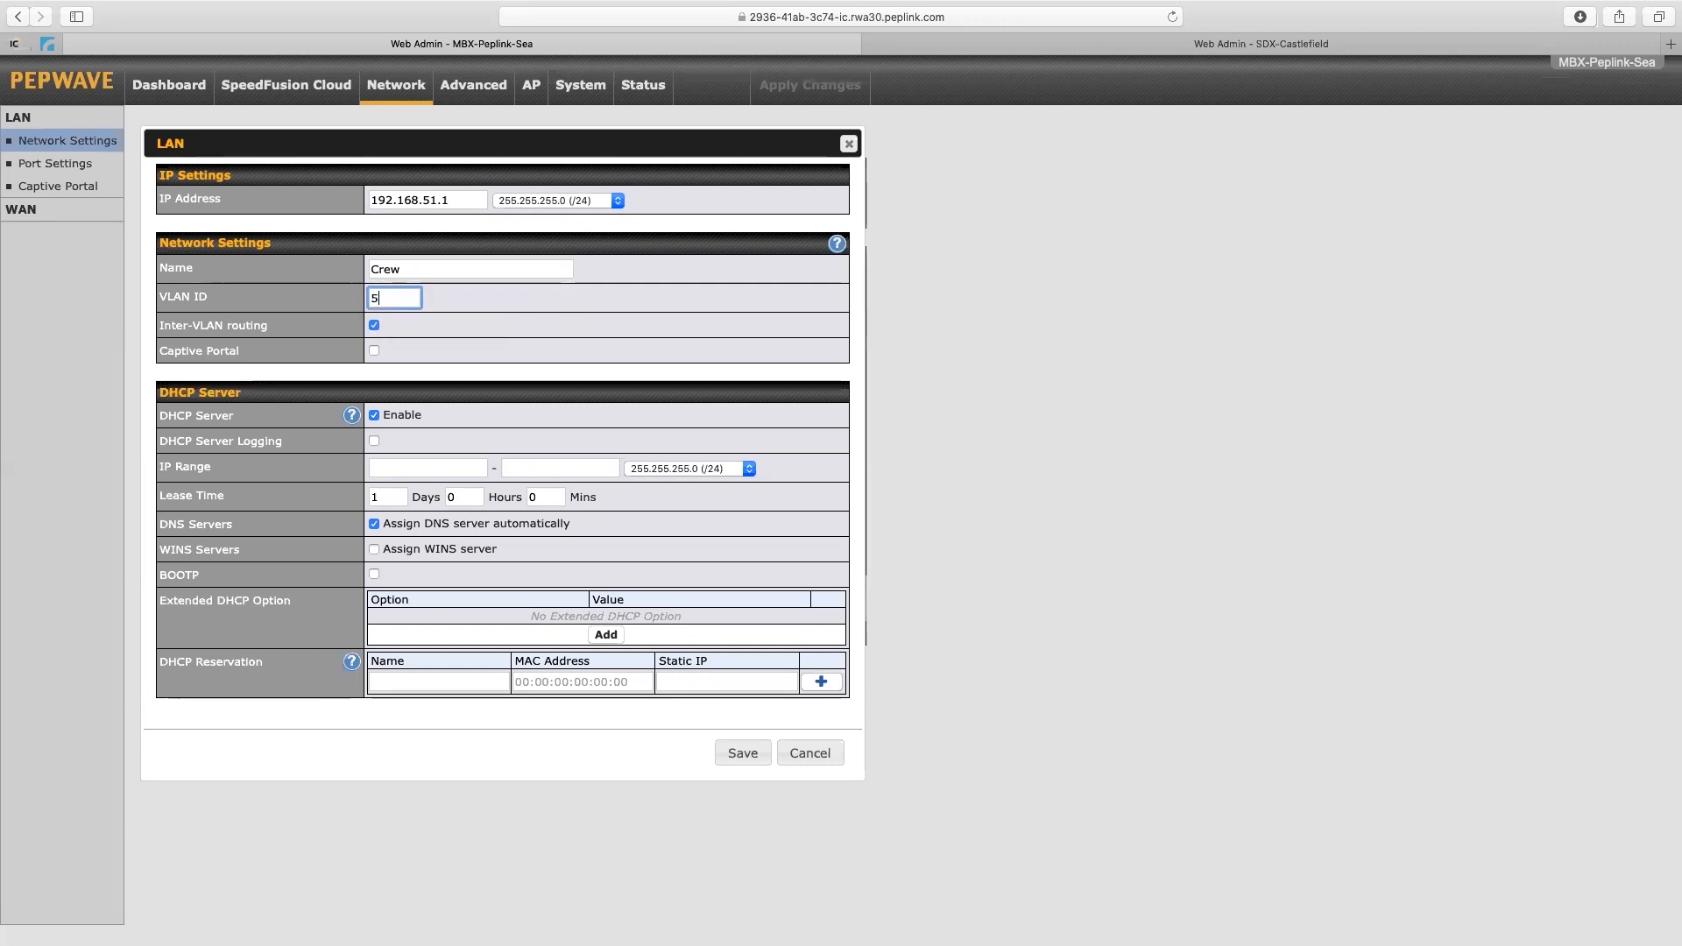
triple_click(427, 195)
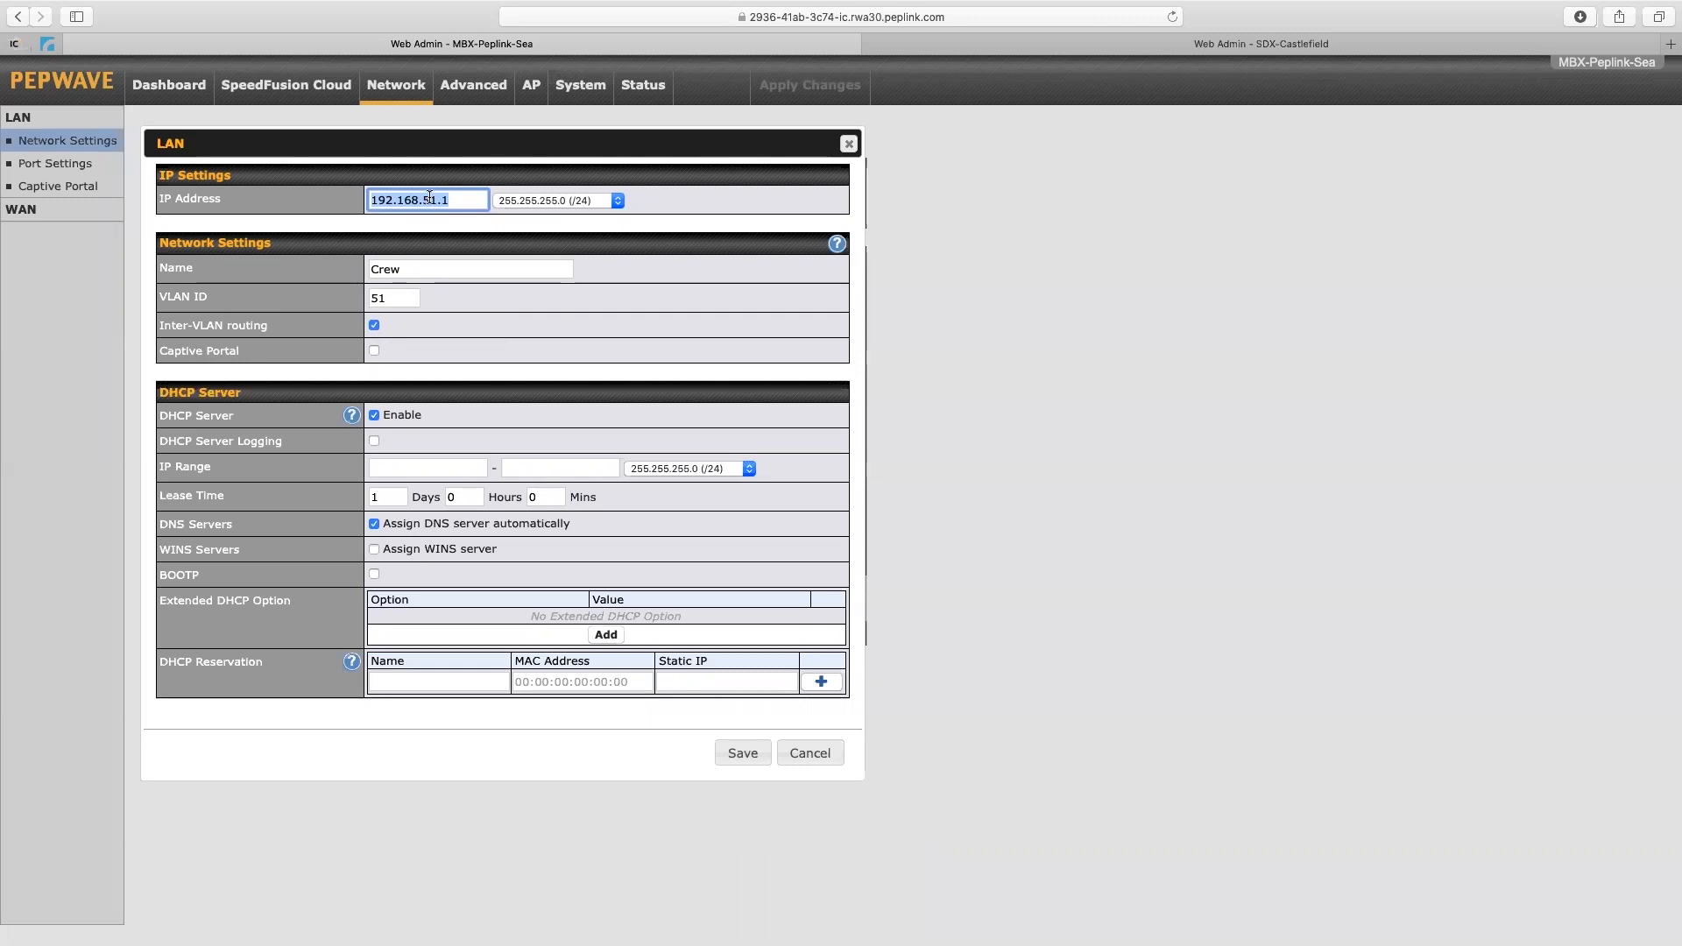
click(428, 199)
double_click(427, 199)
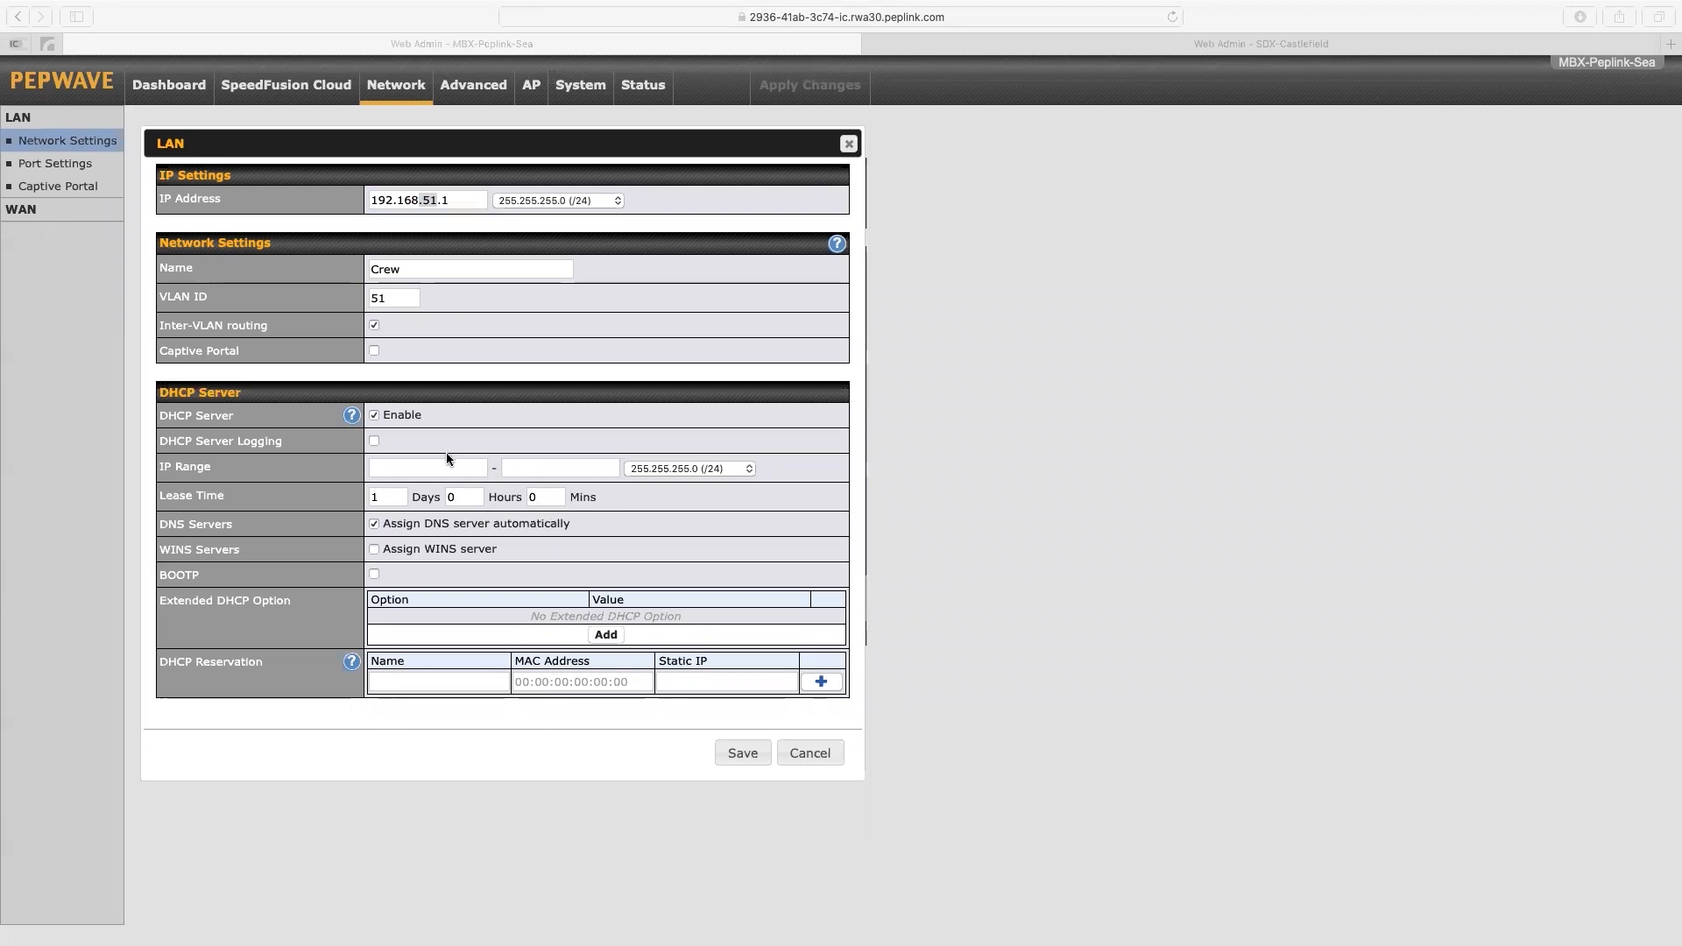
Set the Crew LAN's DHCP IP range to 192.168.51.10 through 192.168.51.100, reusing the LAN's copied IP address
click(464, 201)
key(super+c)
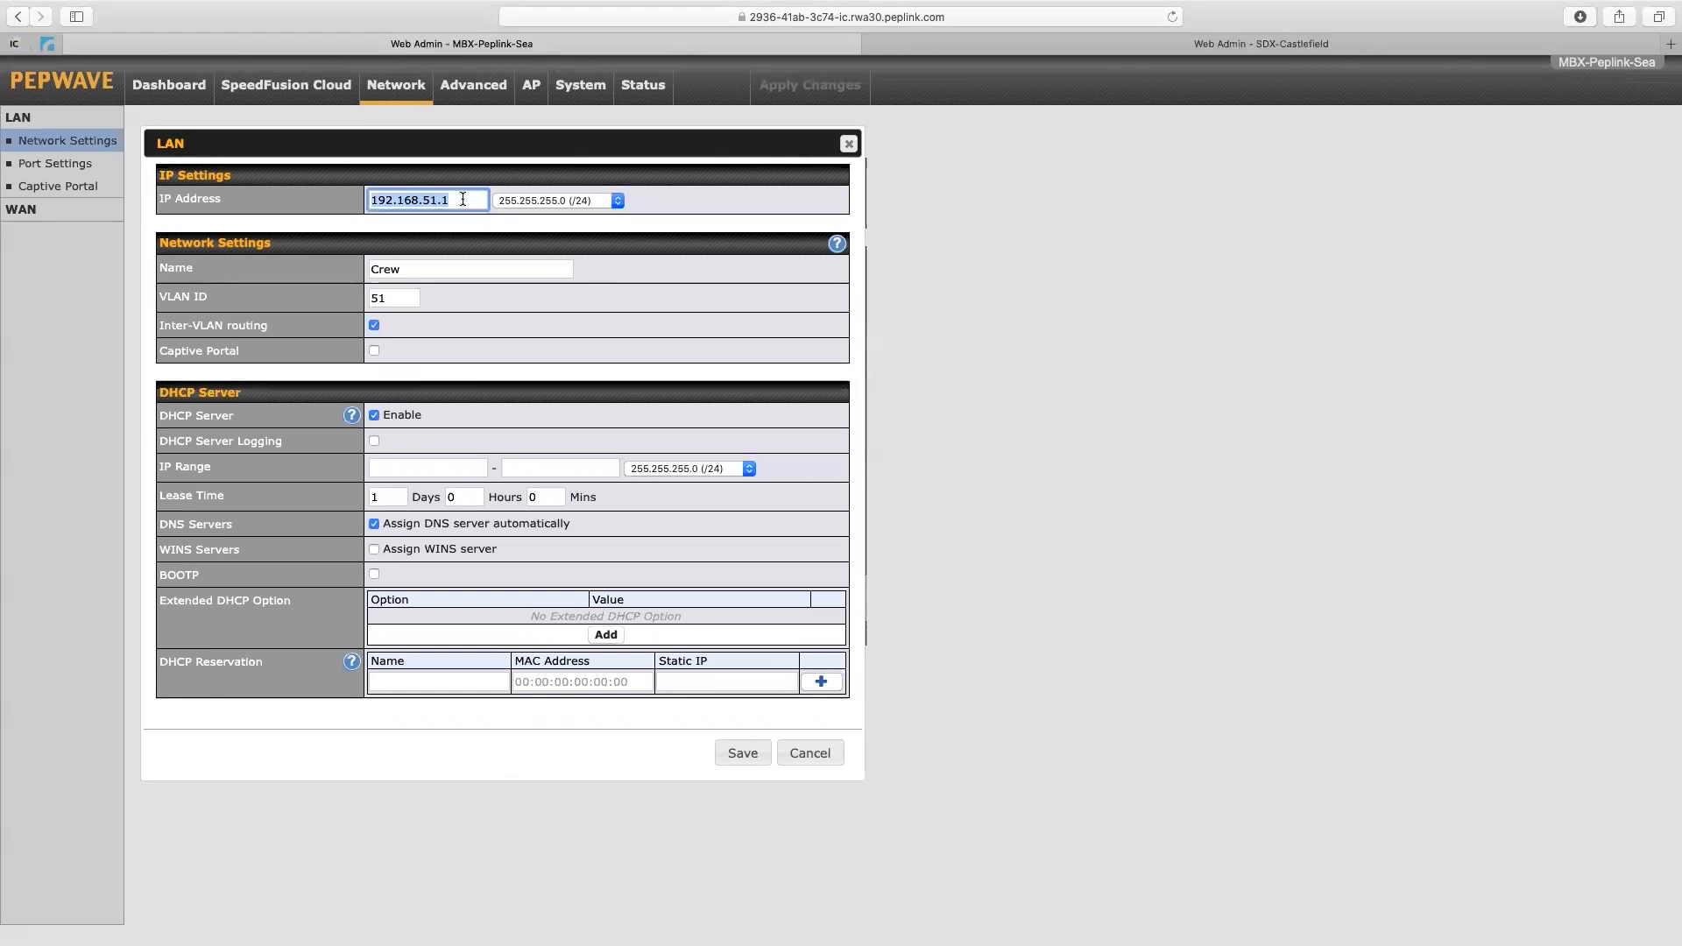
click(387, 464)
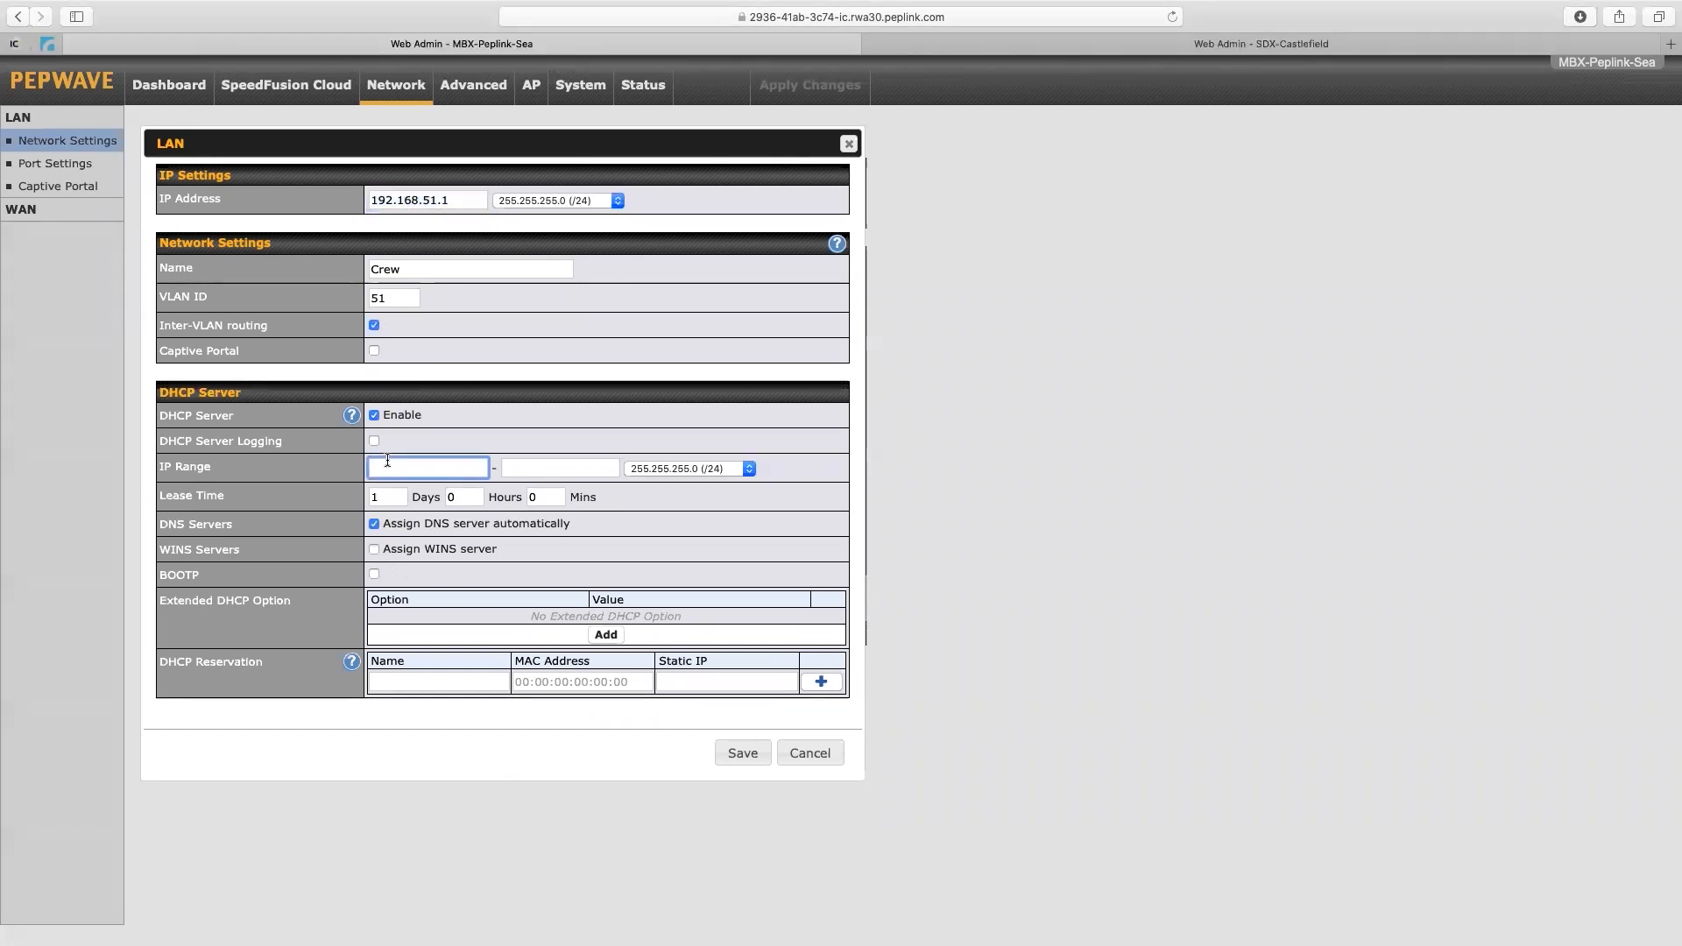
key(super+v)
text(0)
key(Tab)
key(super+v)
text(00)
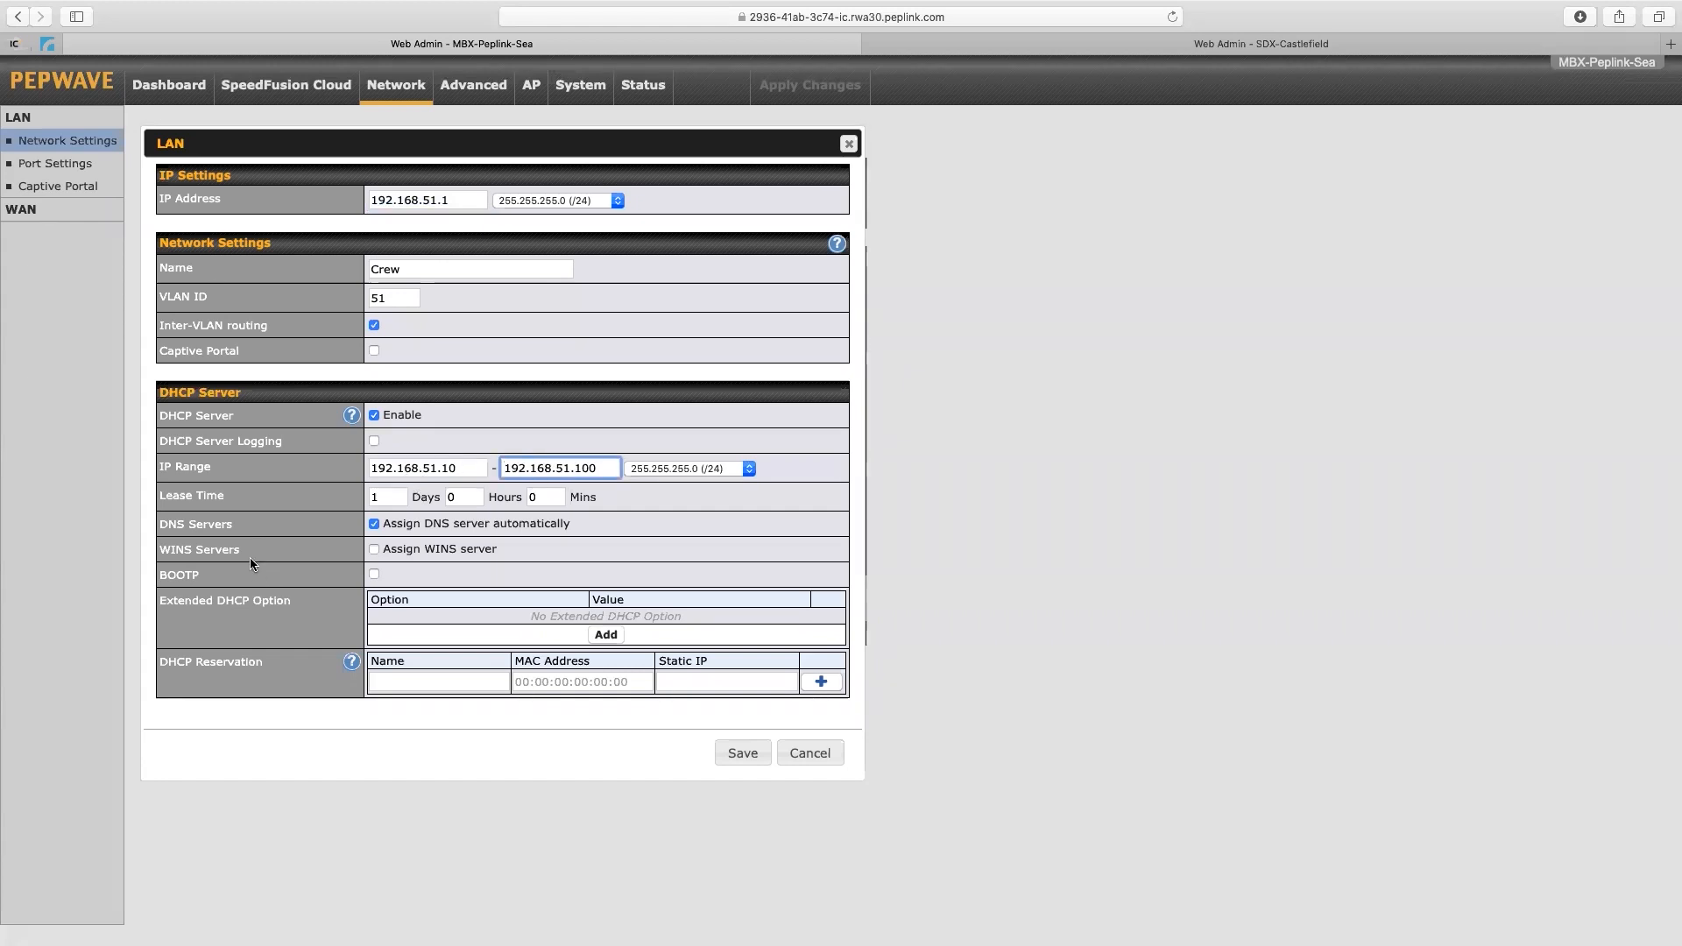
Turn off automatic DNS assignment, set the DNS servers to 1.1.1.1 and 1.1.0.0, and save the Crew LAN
click(374, 524)
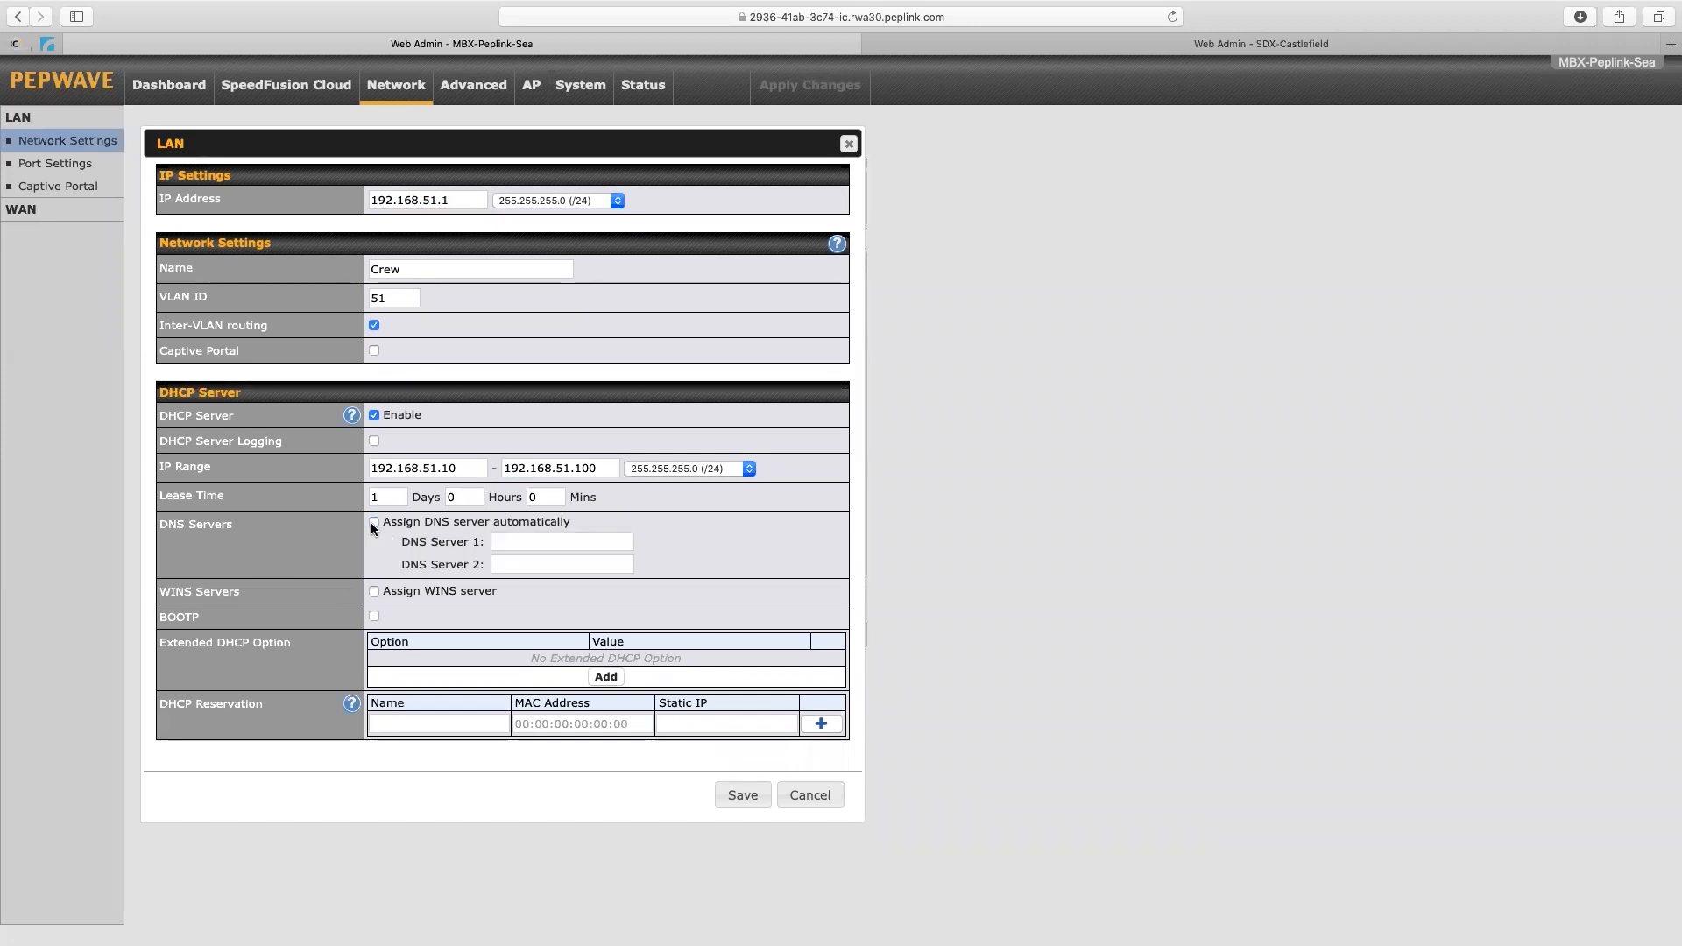
click(528, 544)
text(1.1.1.1)
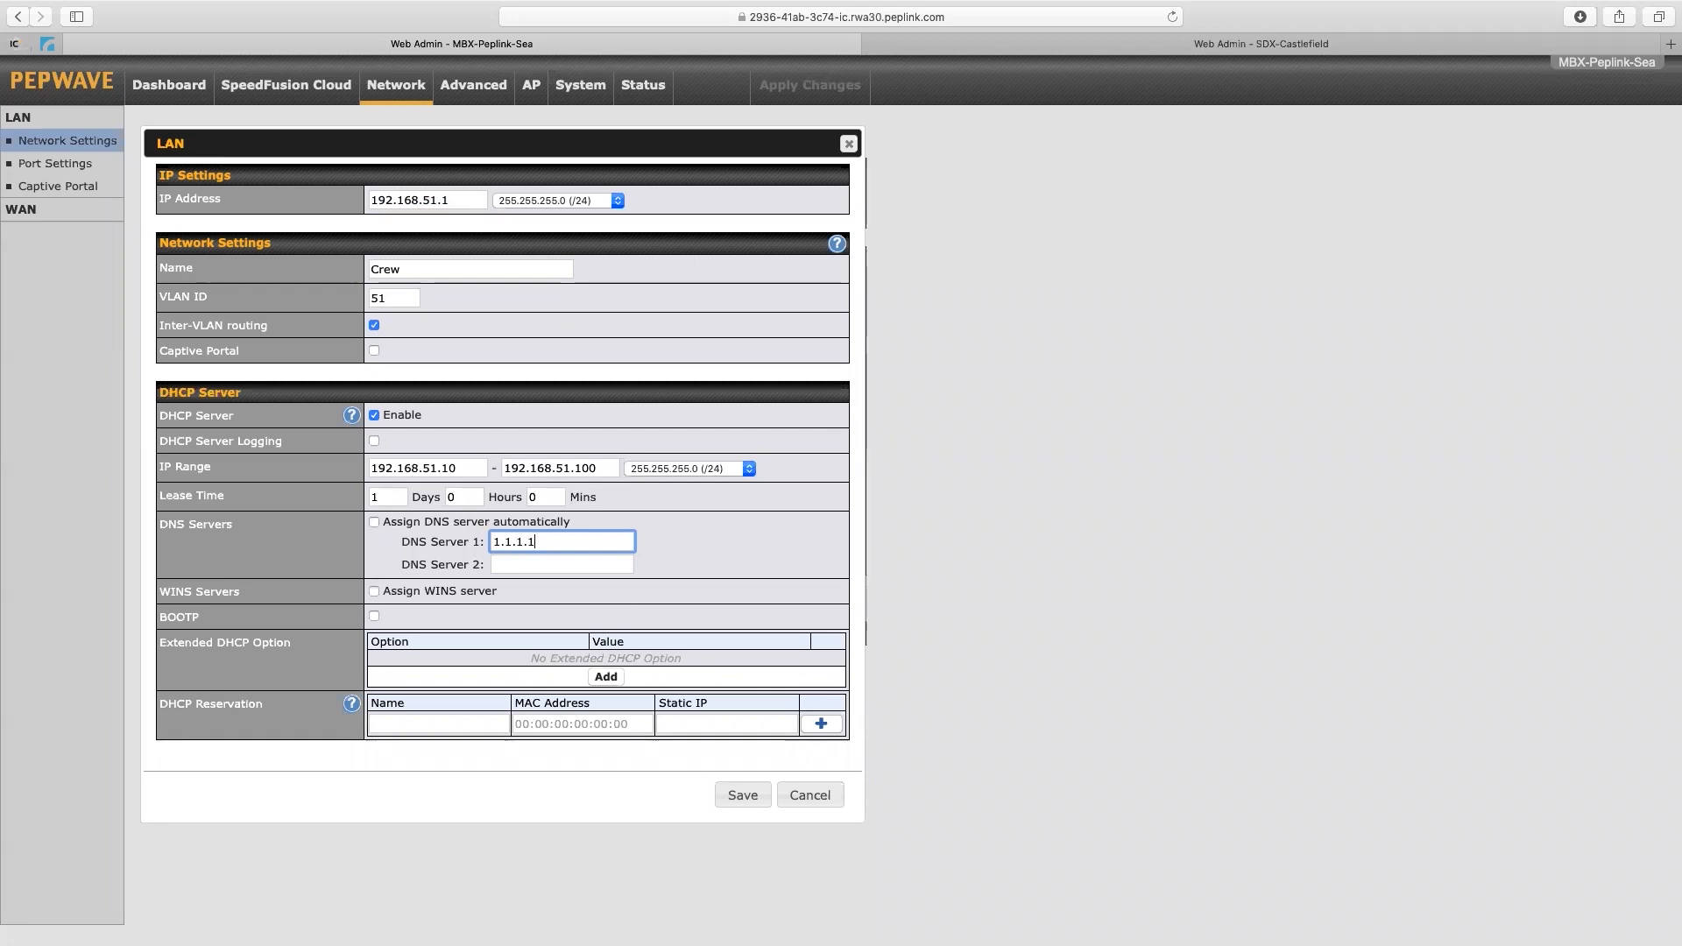
key(Tab)
text(1.1.0.0)
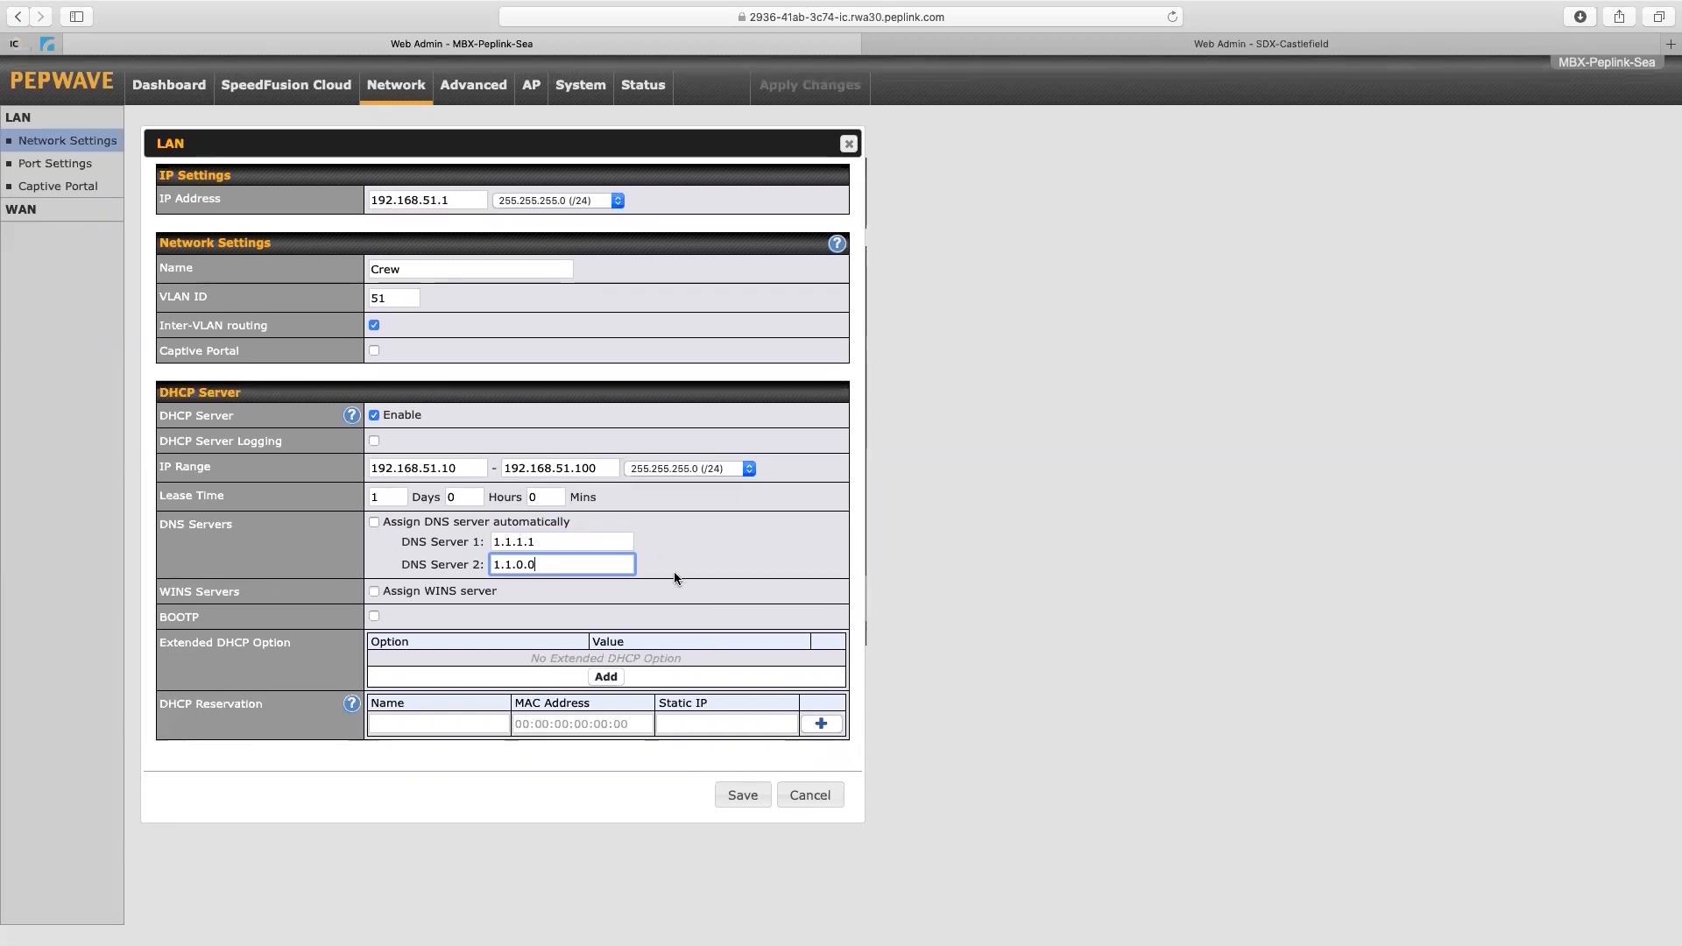
click(739, 792)
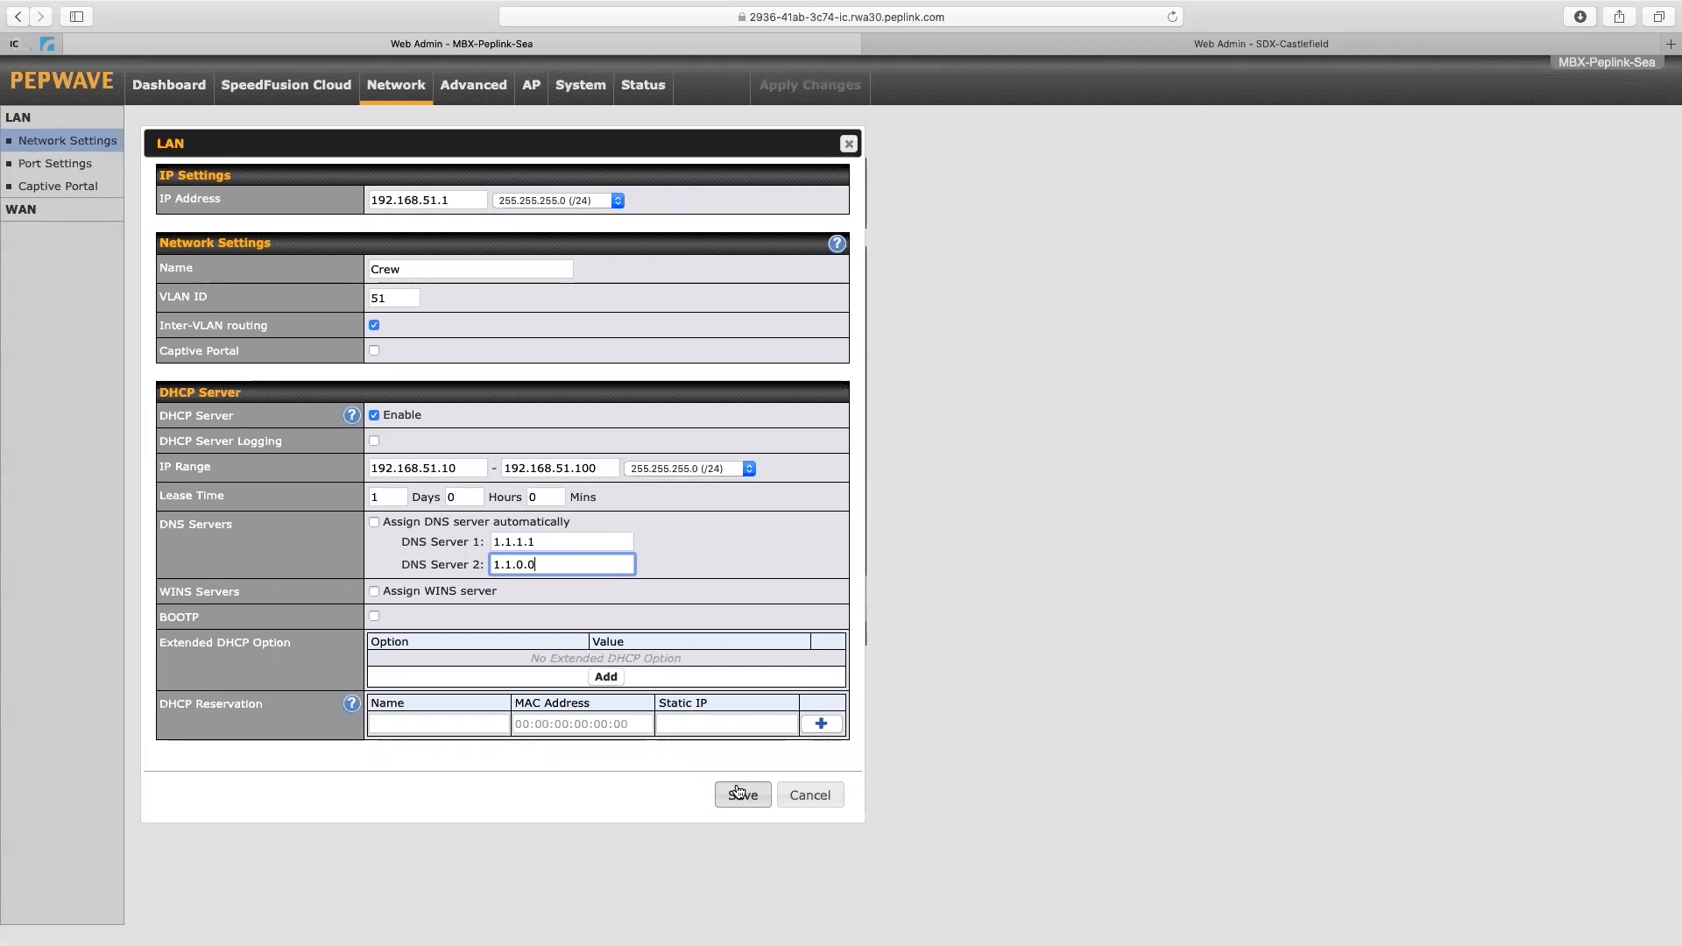
Save the Crew LAN and create another new LAN with the IP address 192.168.52.1
click(738, 793)
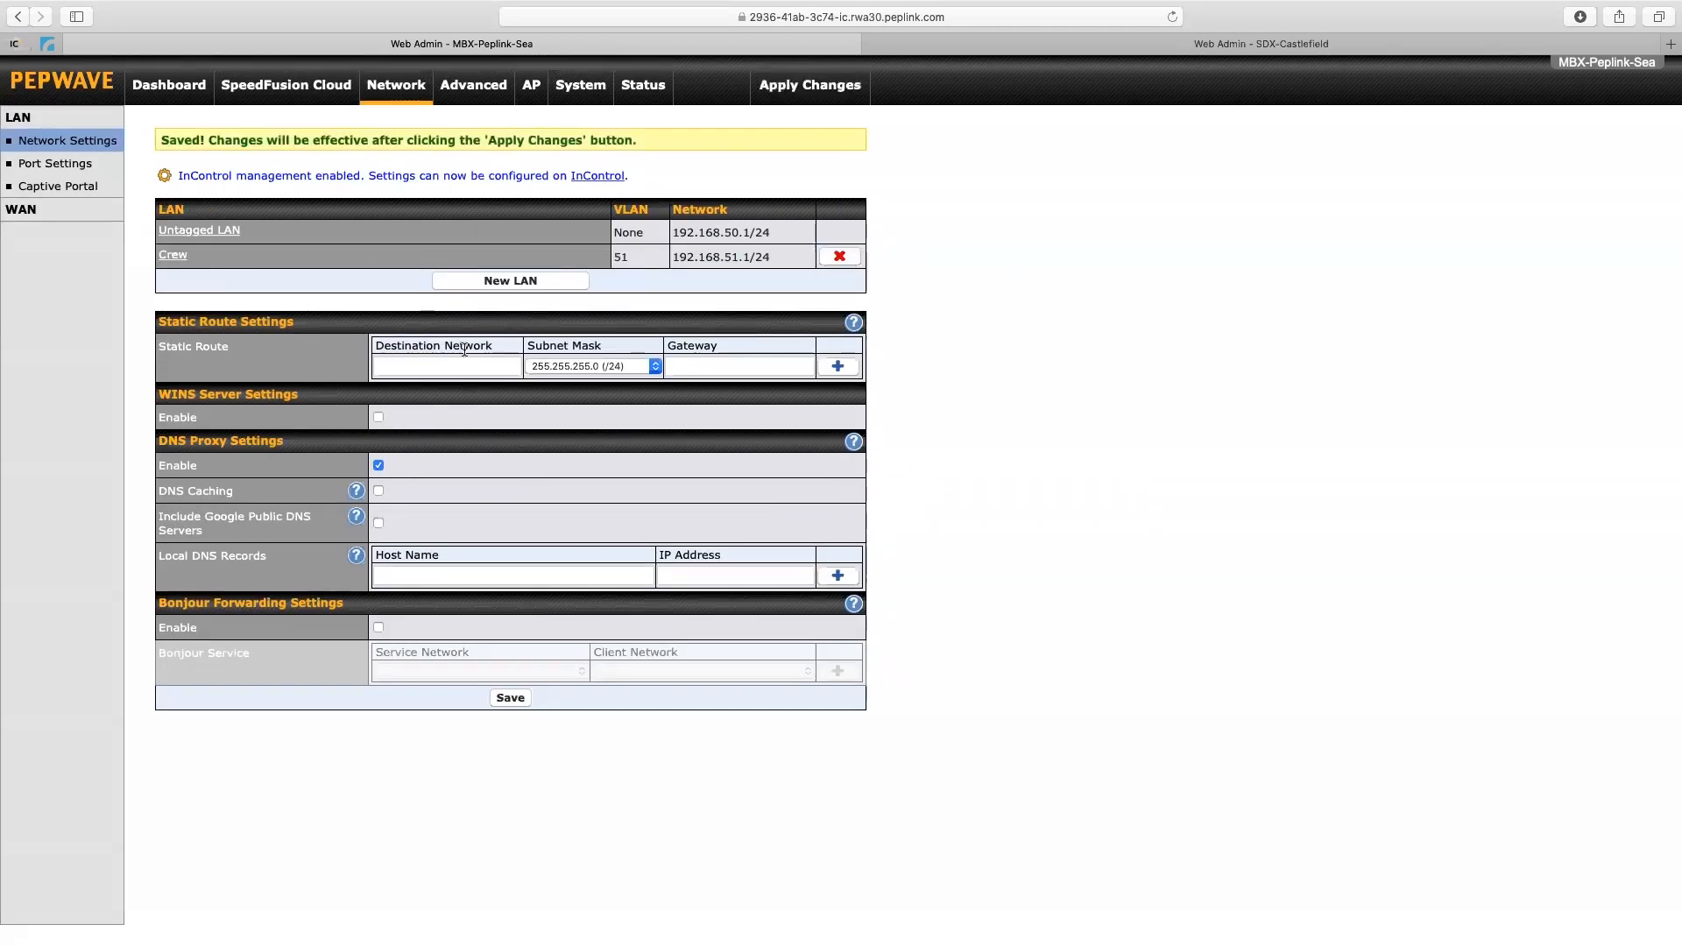
click(470, 282)
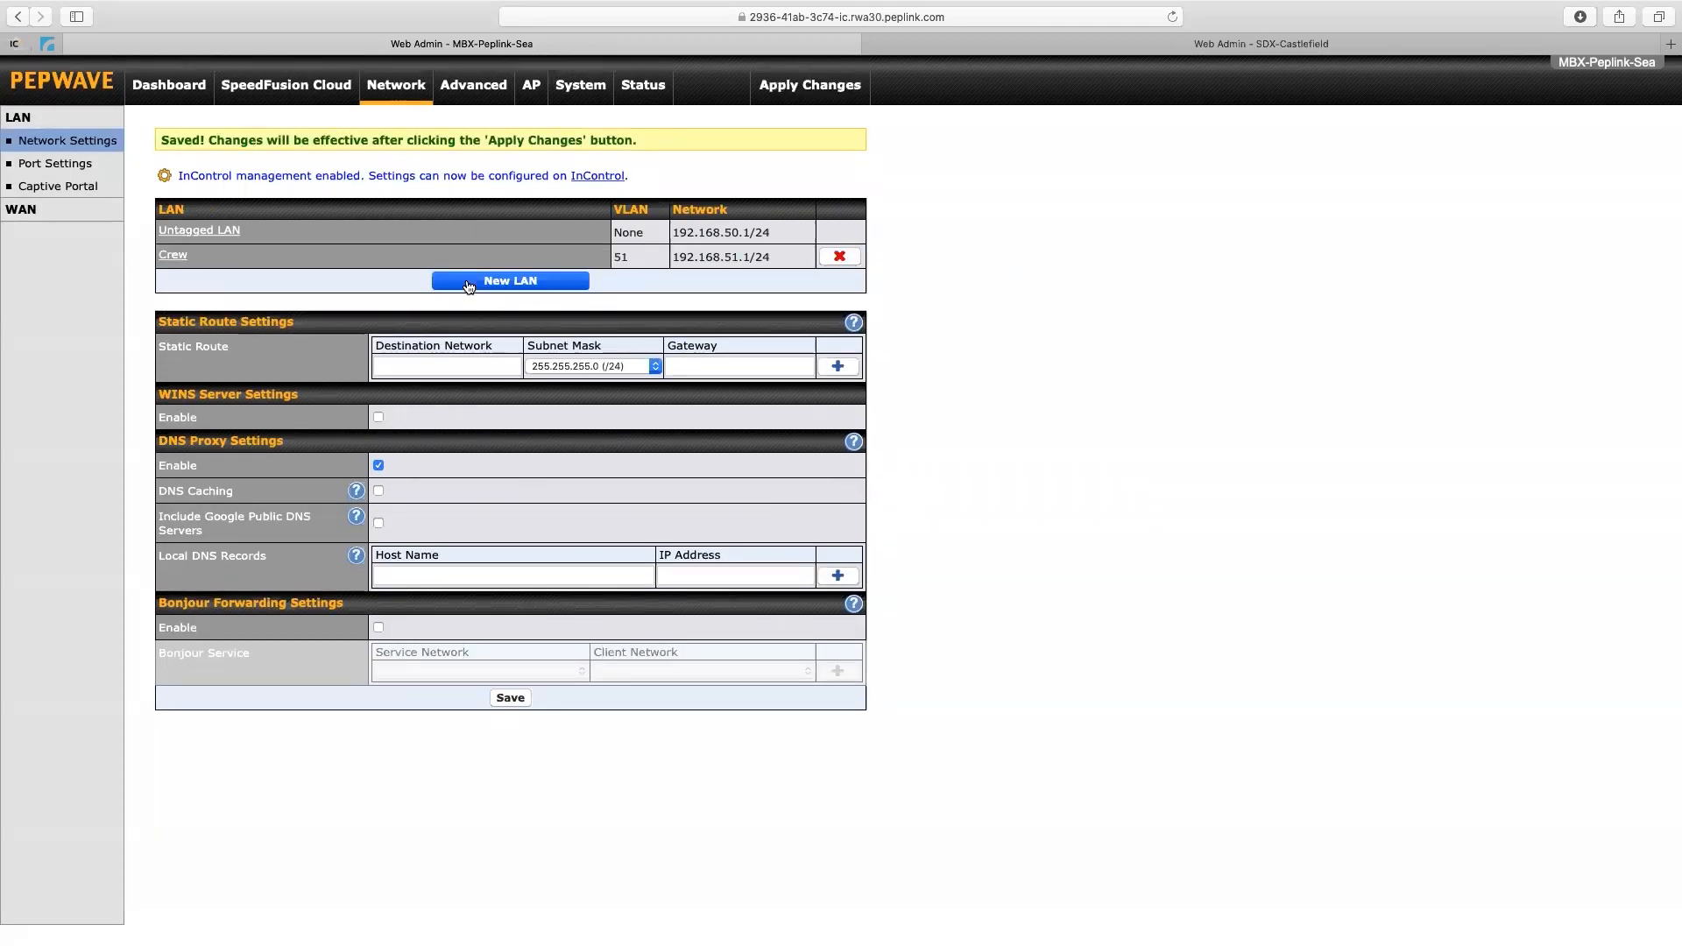
key(super+v)
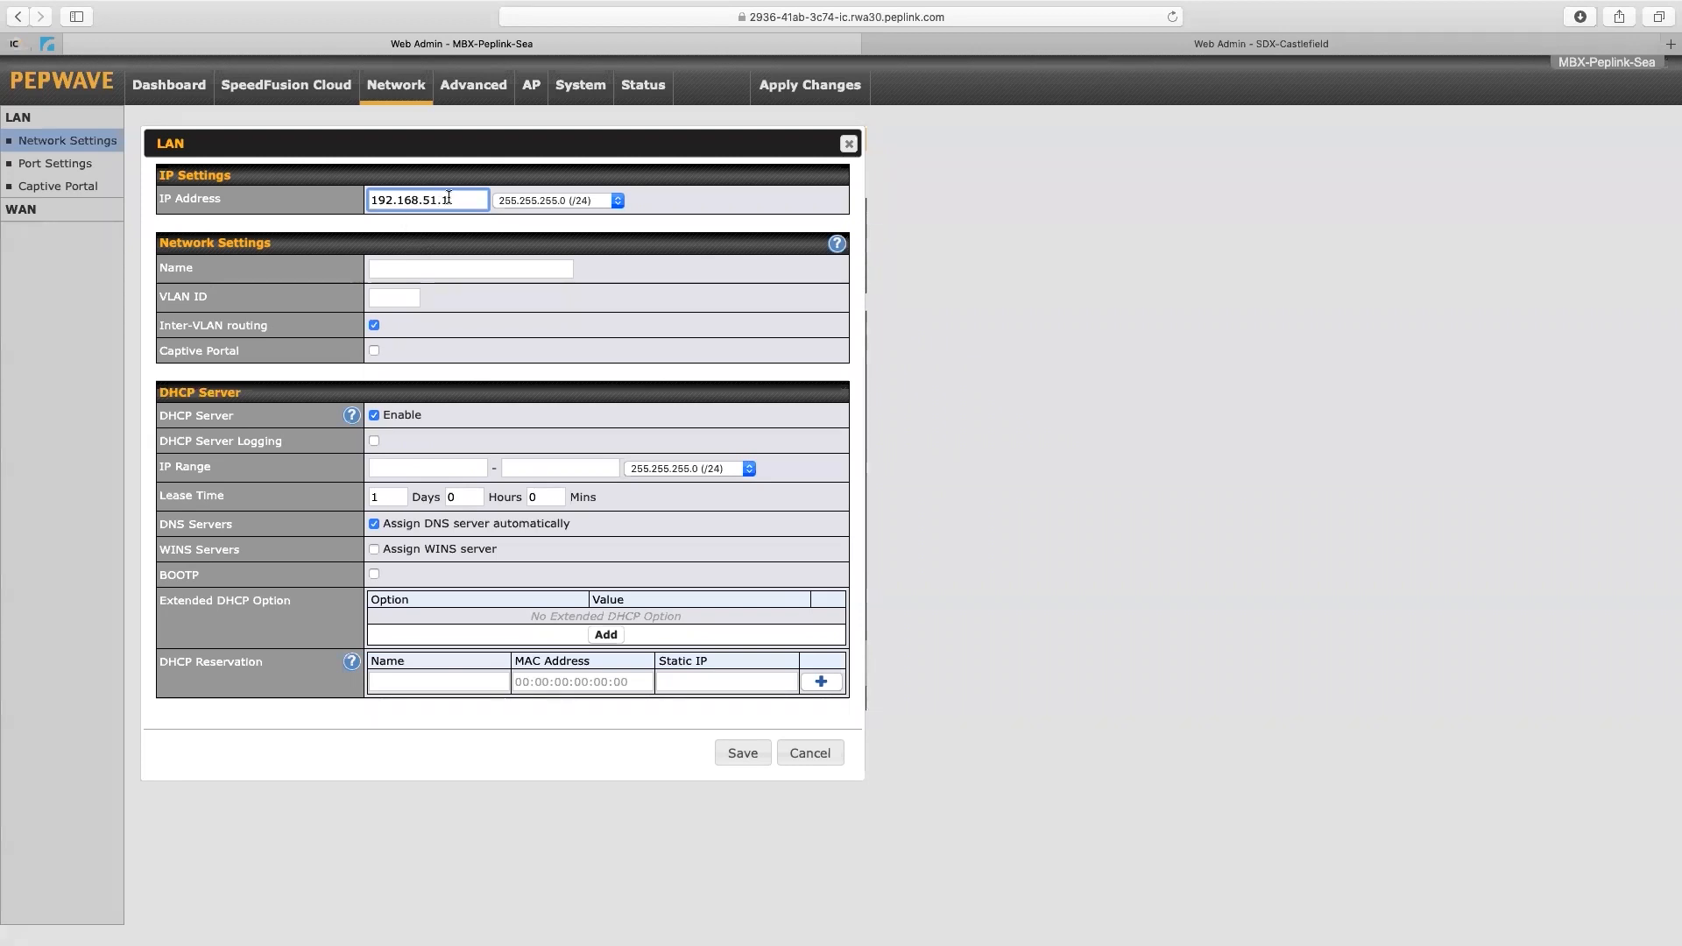
click(439, 199)
key(BackSpace)
text(2)
Name the new LAN Guest and set its VLAN ID to 52
click(440, 267)
text(Guest)
key(Tab)
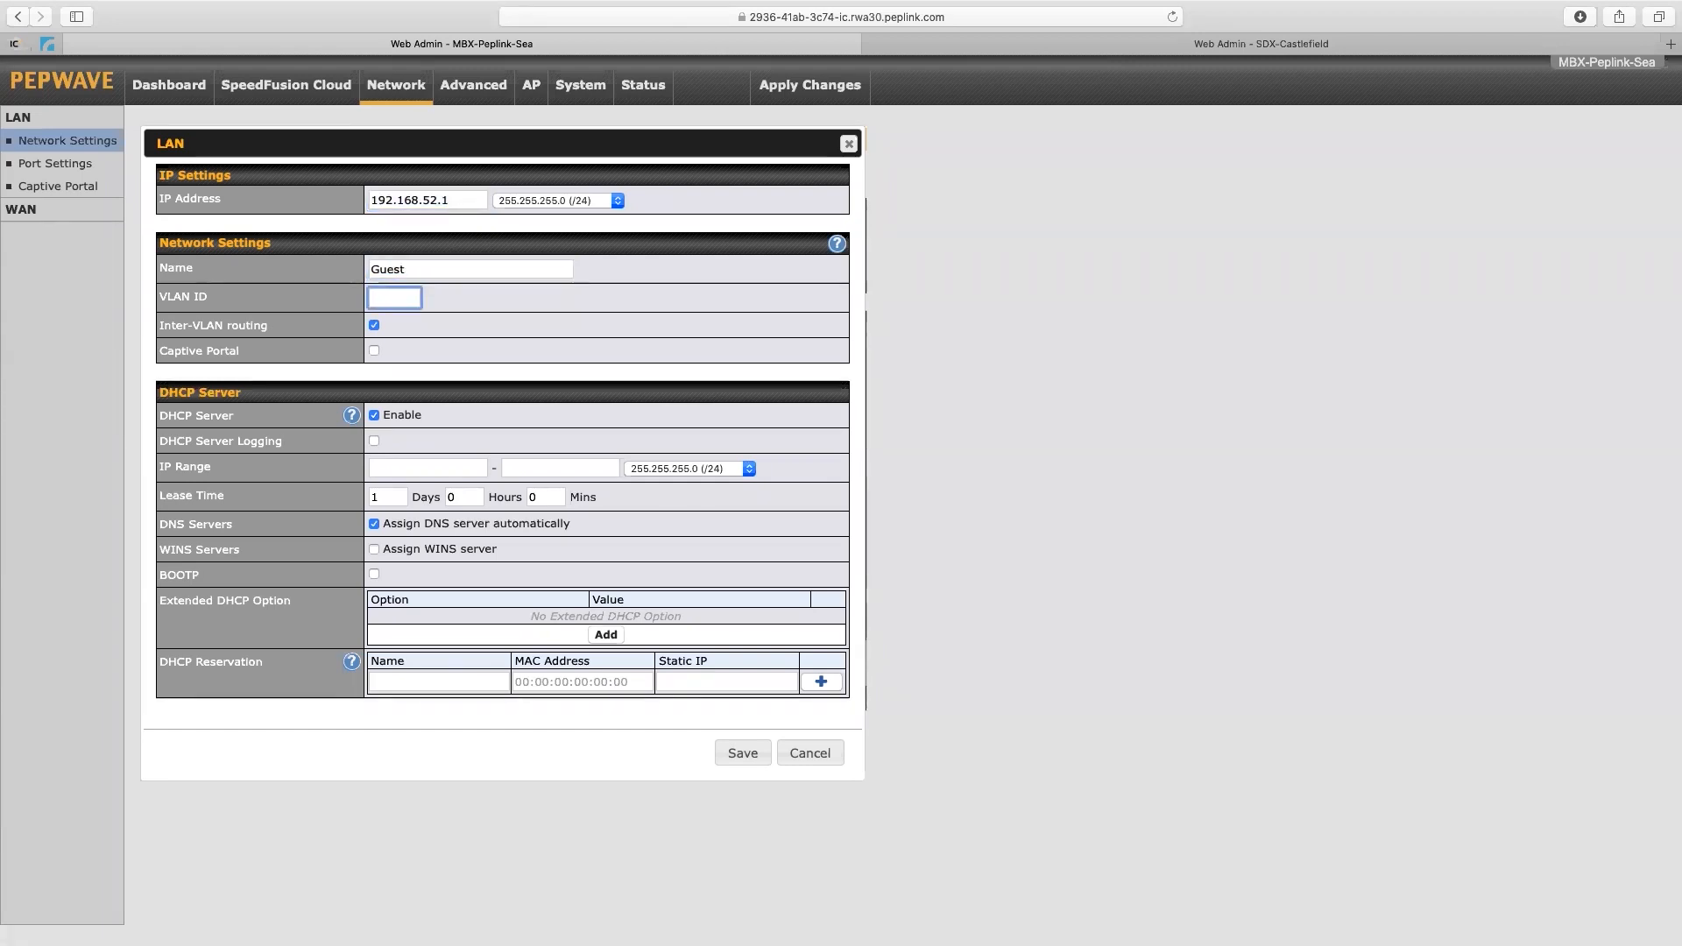
text(52)
Set the Guest LAN's DHCP IP range to 192.168.52.10 through 192.168.52.100
scroll(565, 383, down, 1)
click(403, 470)
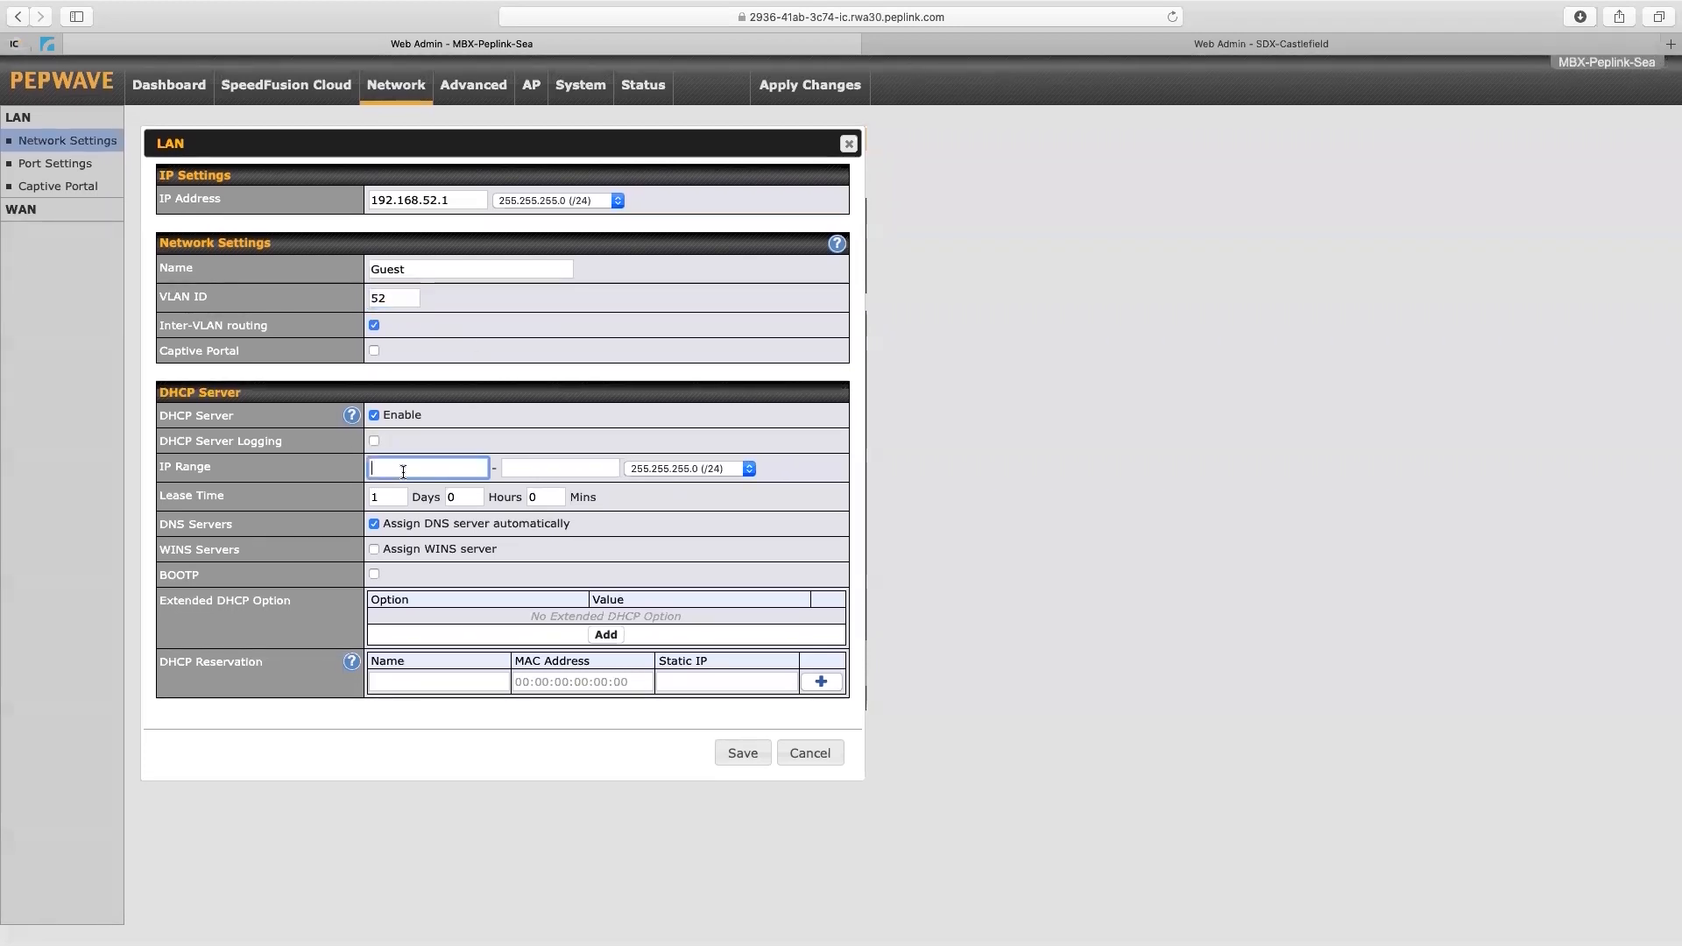
text(192.168.52.1)
text(0)
key(Tab)
text(192.168.52.1)
text(00)
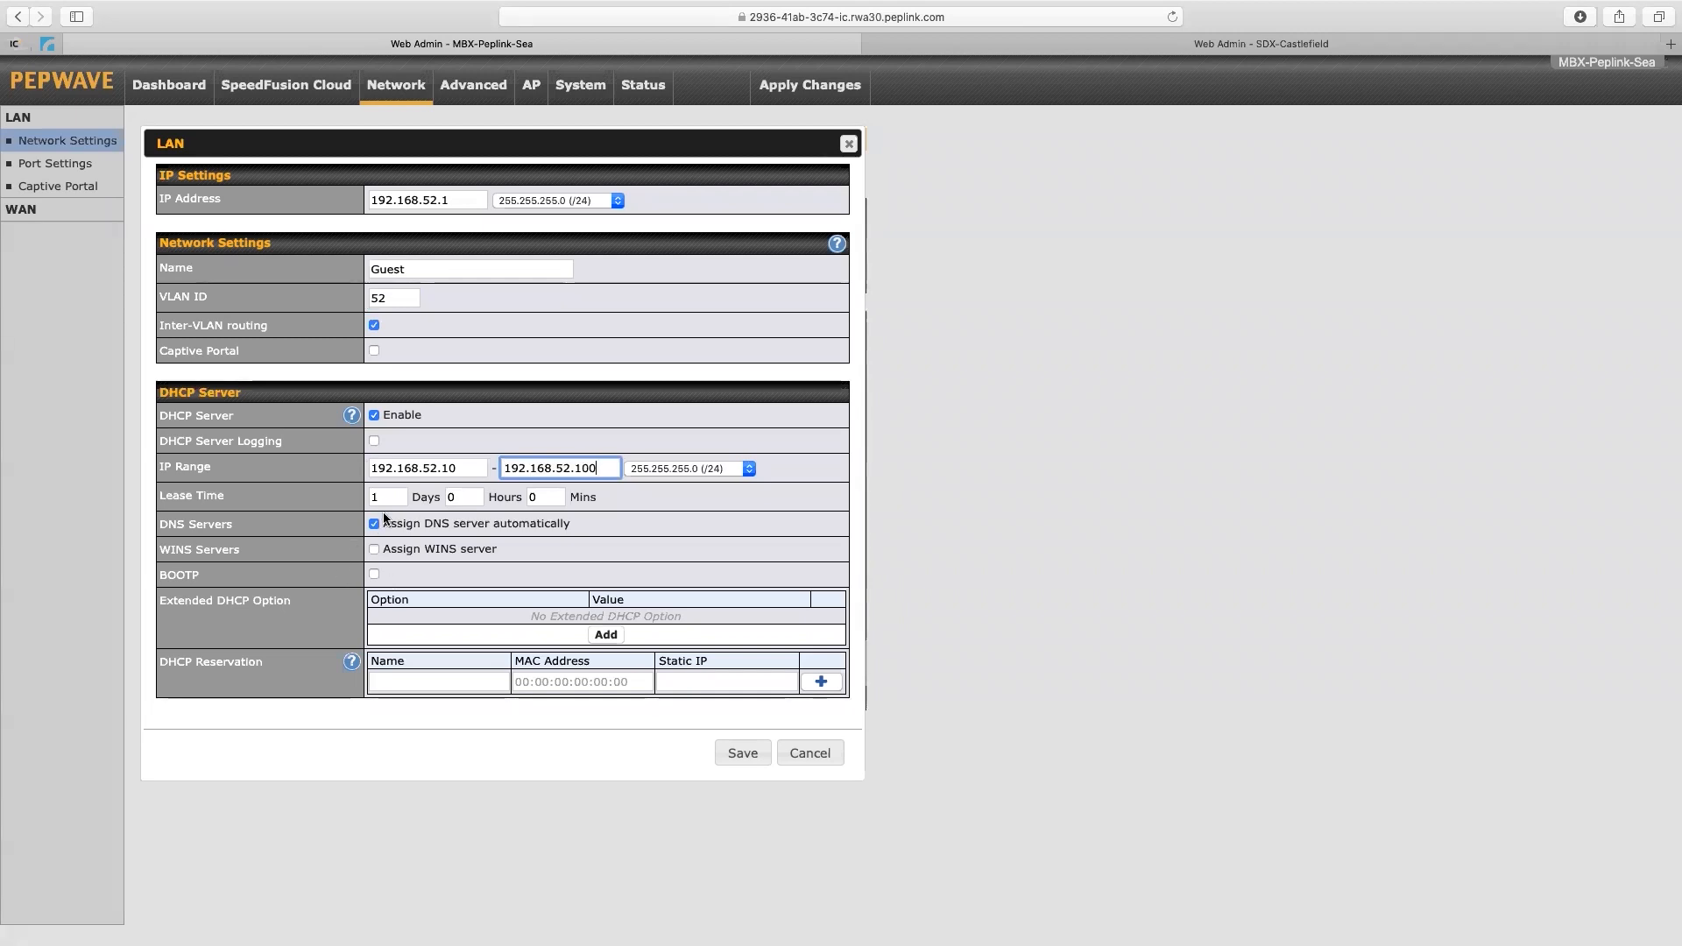
Turn off automatic DNS assignment for the Guest LAN and set its DNS servers to 1.1.1.1 and 1.1.0.0
click(374, 522)
click(524, 542)
text(1.1.1.1)
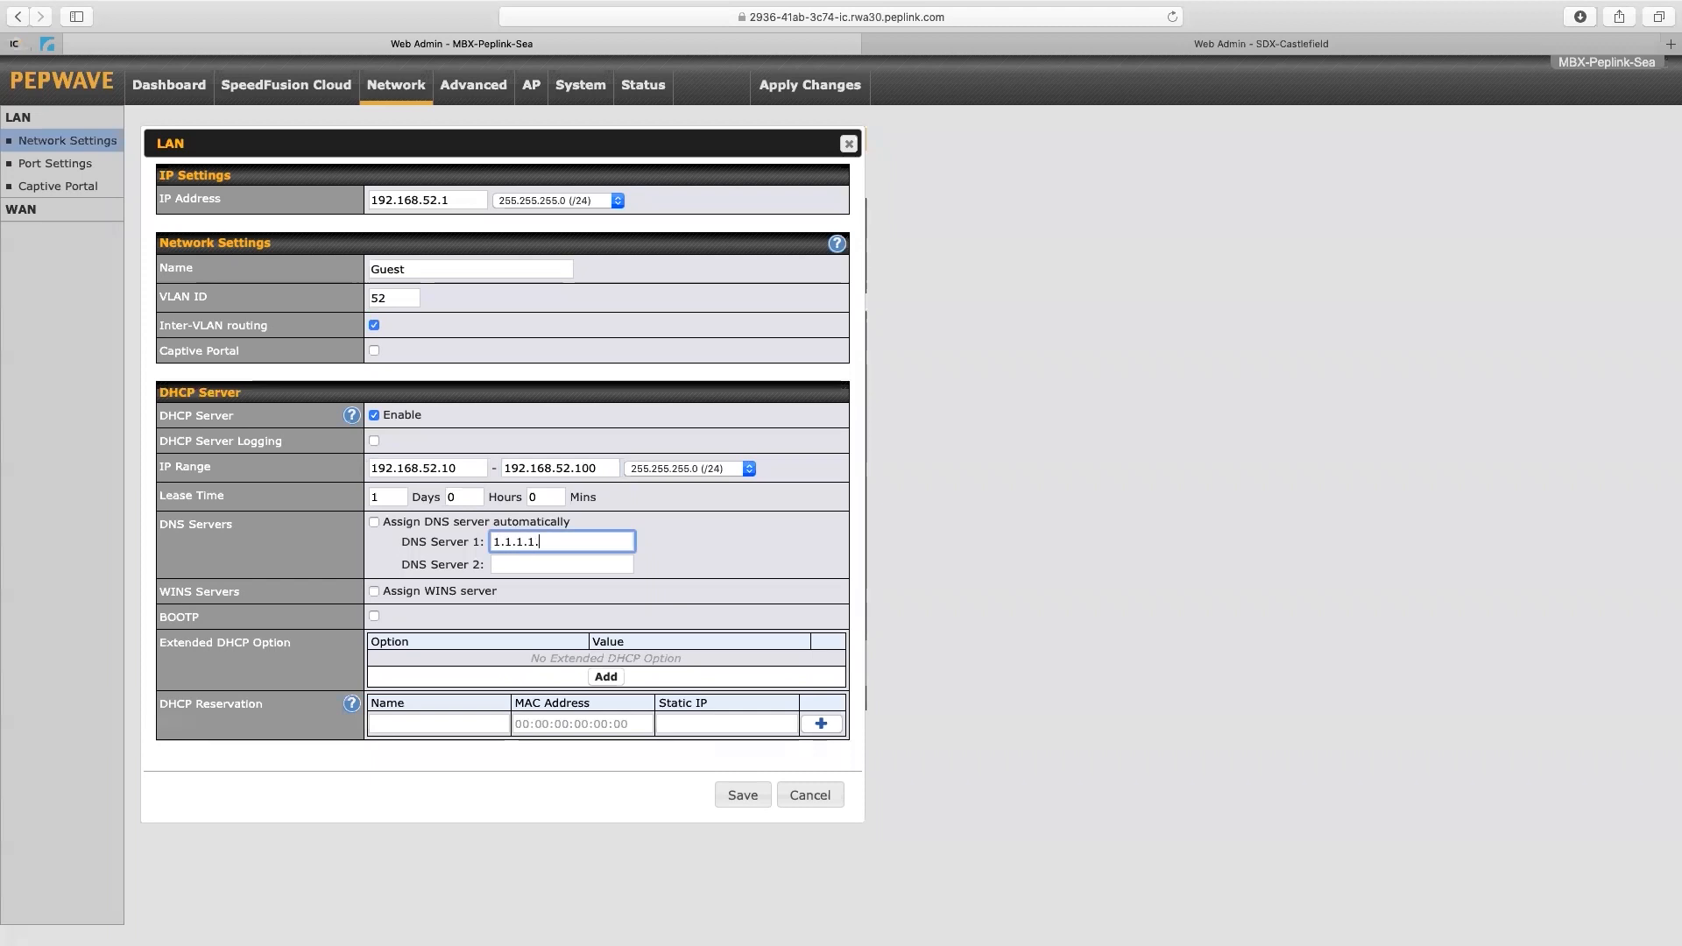
key(Tab)
text(1.1.0.0)
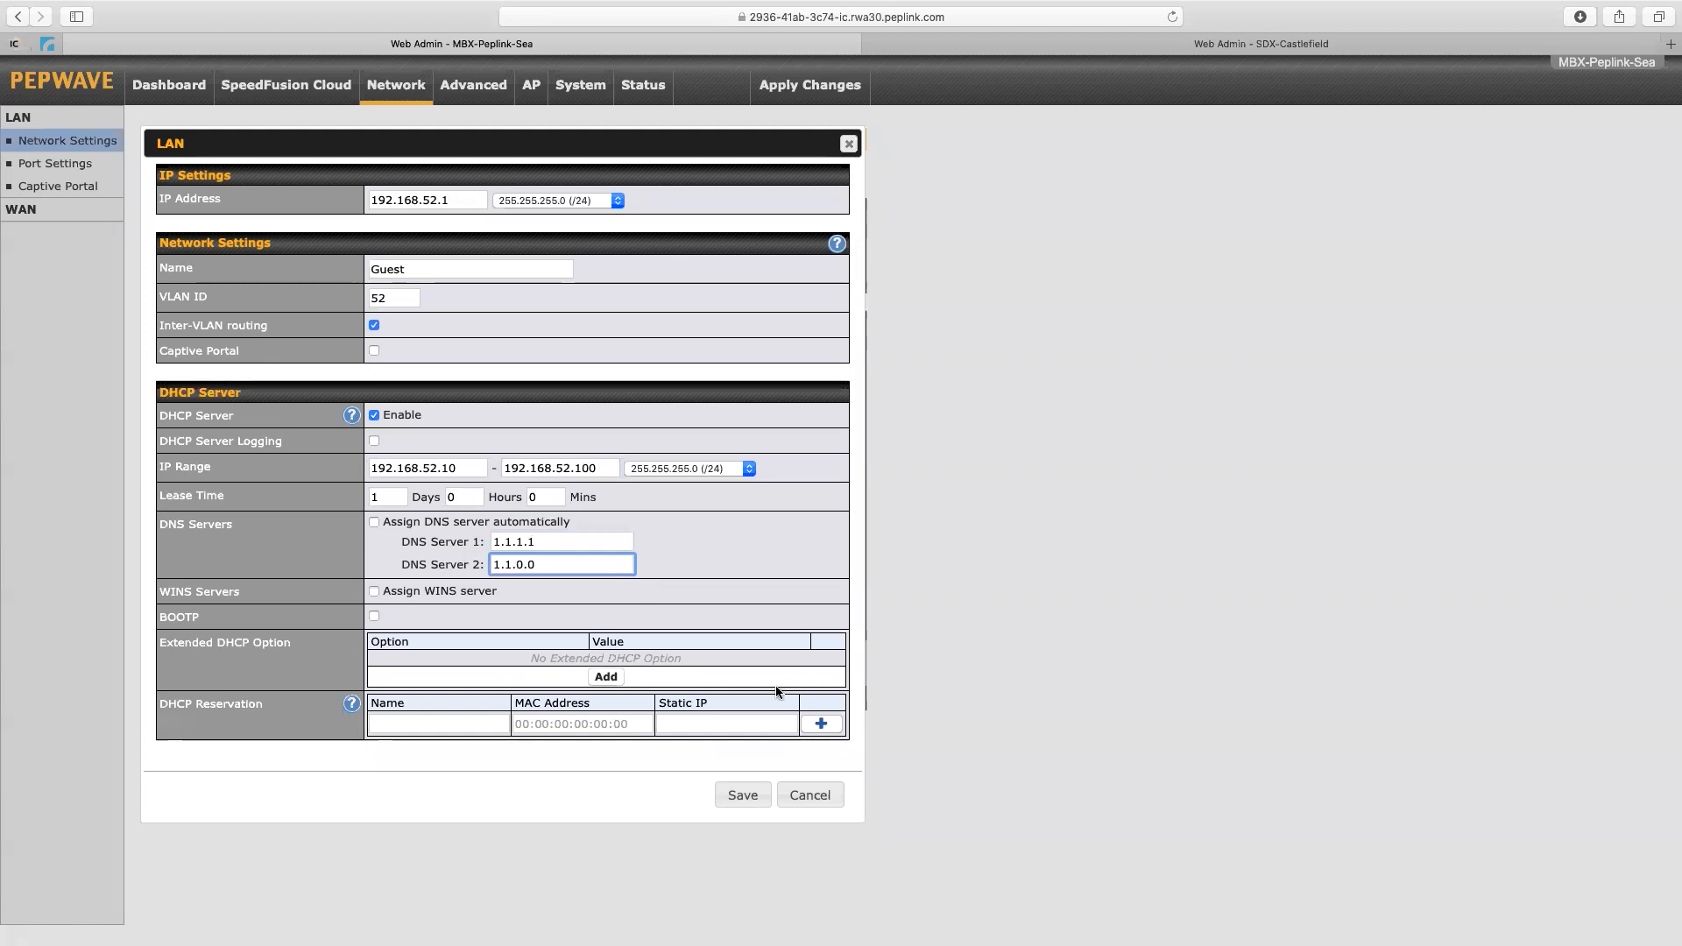
Save the Guest LAN, and apply and confirm the pending configuration changes on the router
click(742, 794)
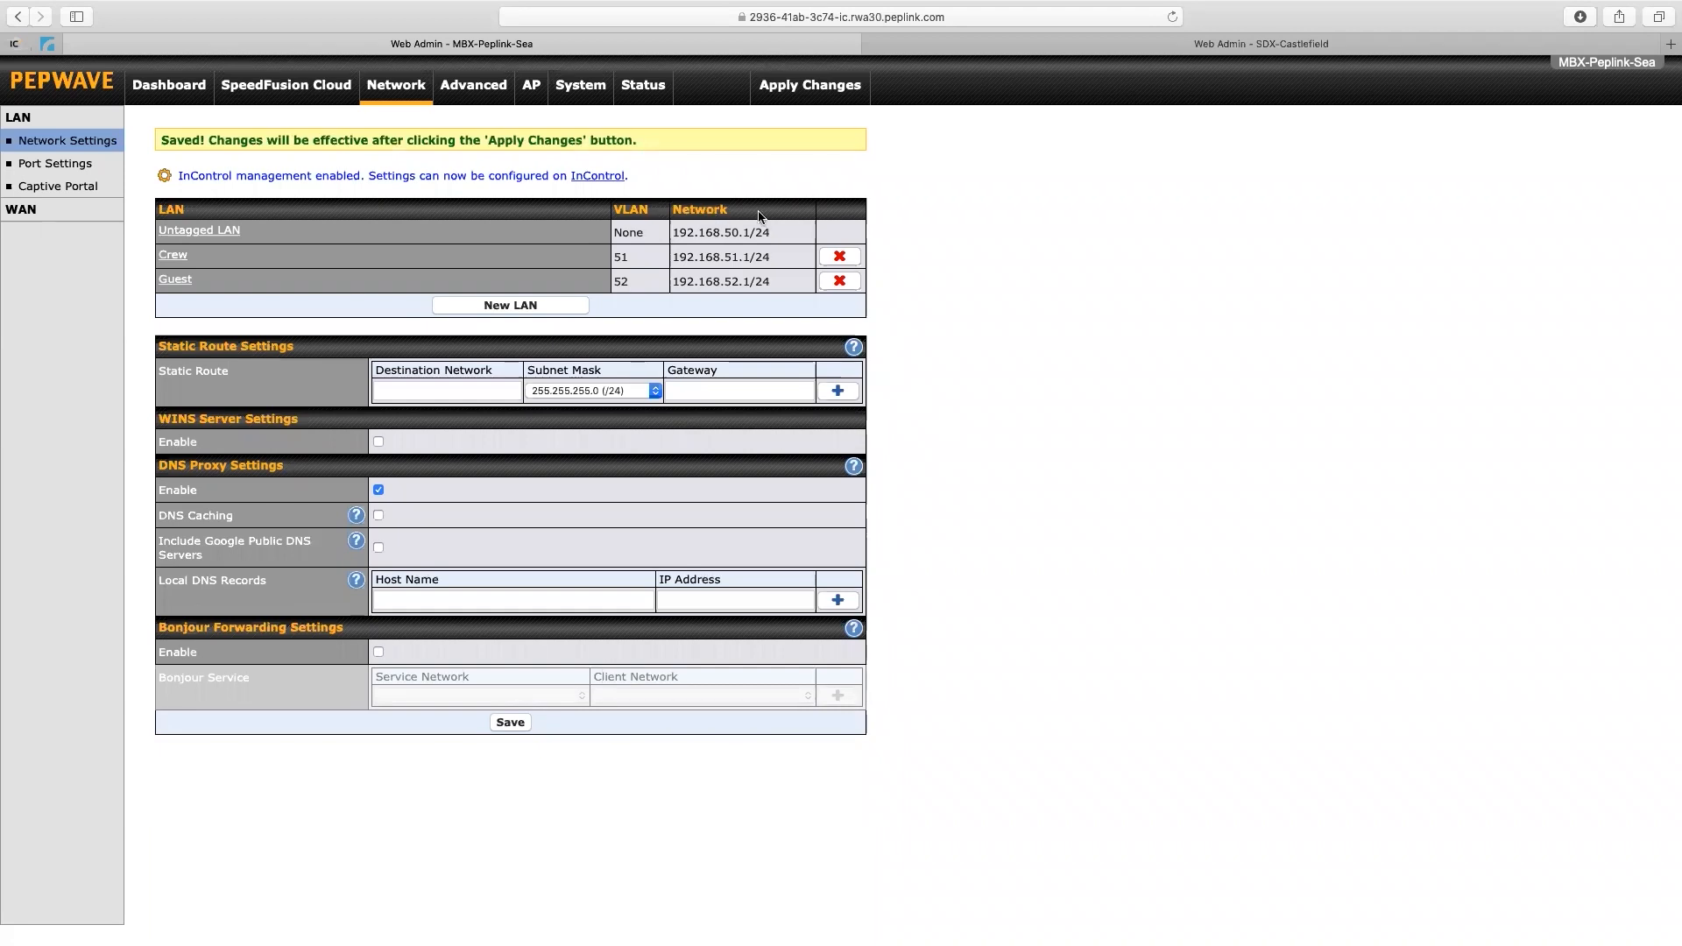
click(828, 85)
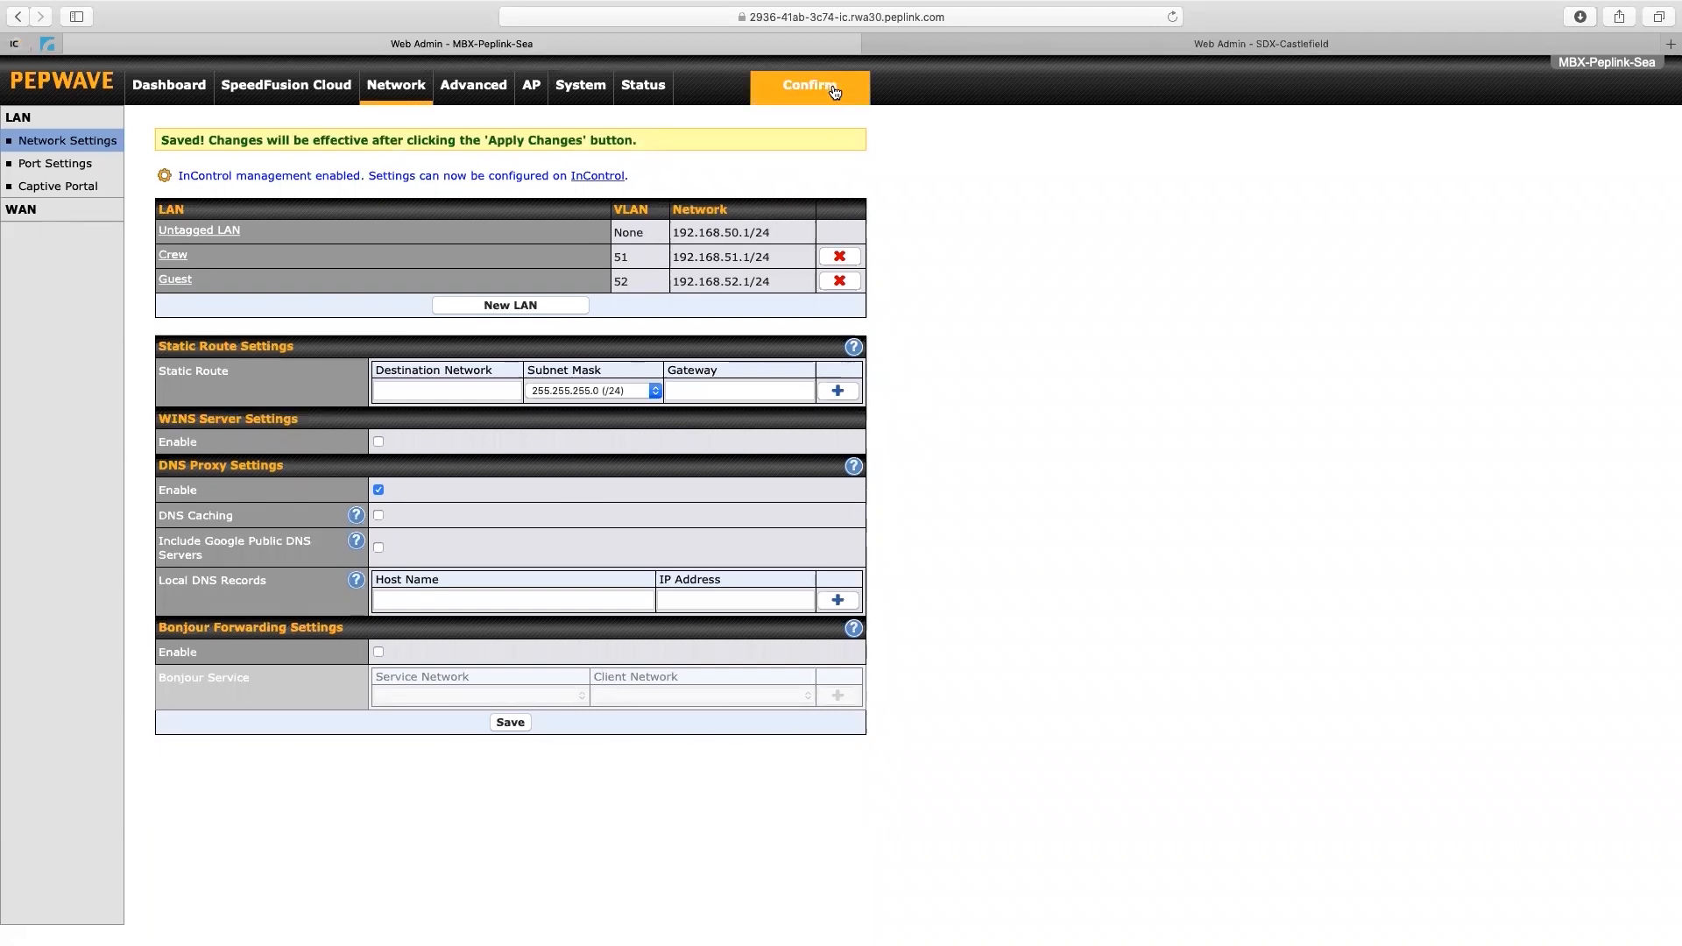
click(835, 92)
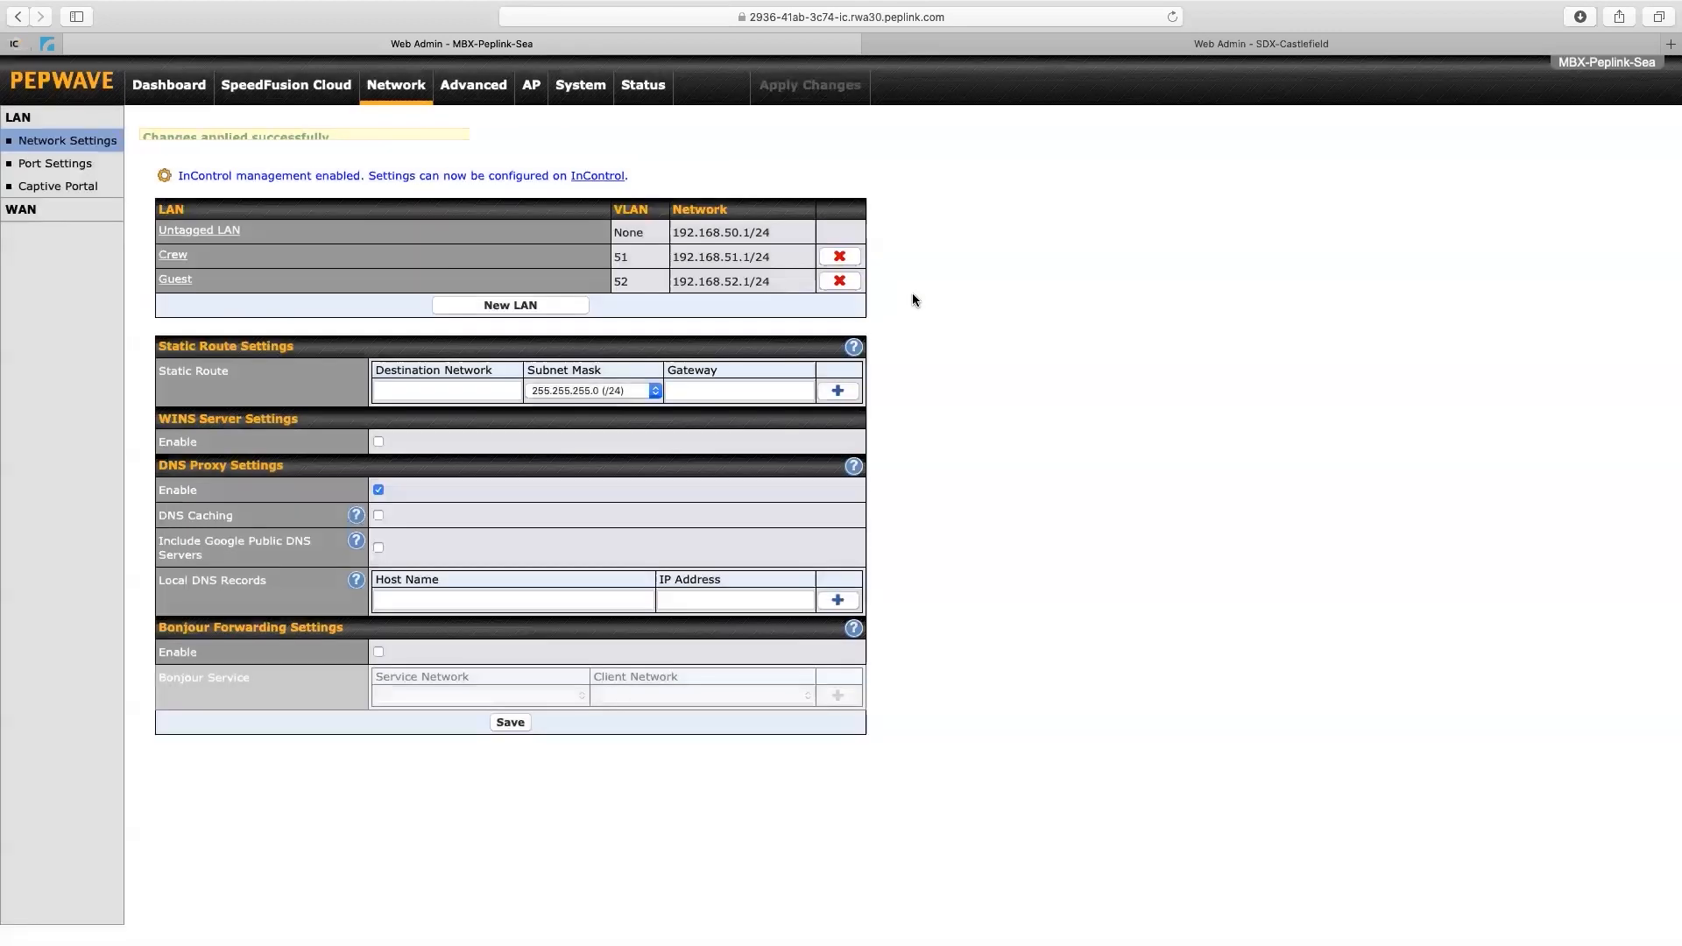